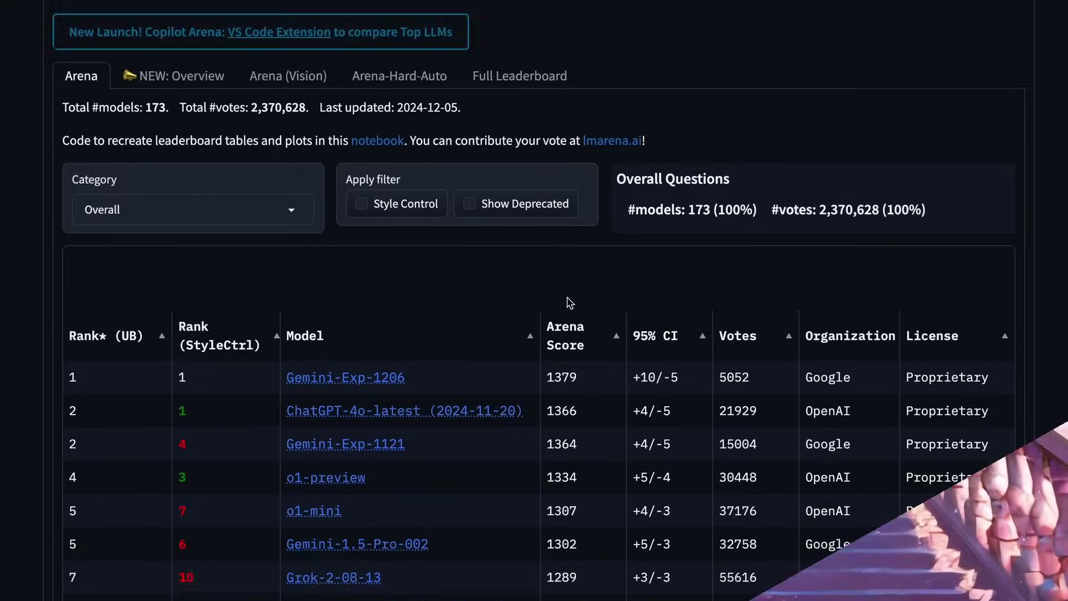
- Examine the Arena leaderboard's model rankings for the Overall and Coding categories
scroll(424, 215, "down", 5)
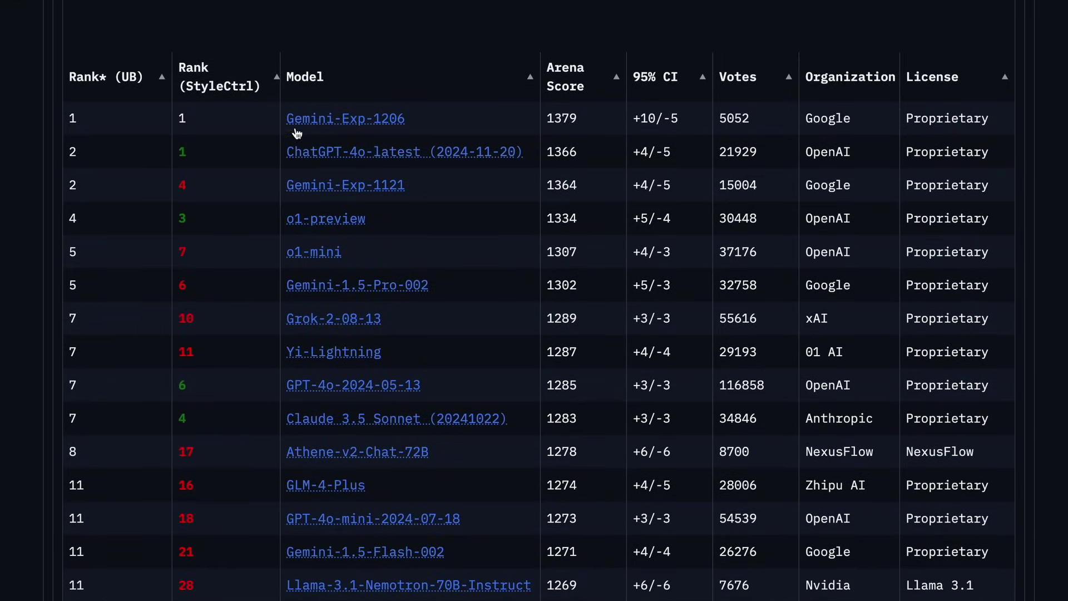
scroll(413, 105, "up", 5)
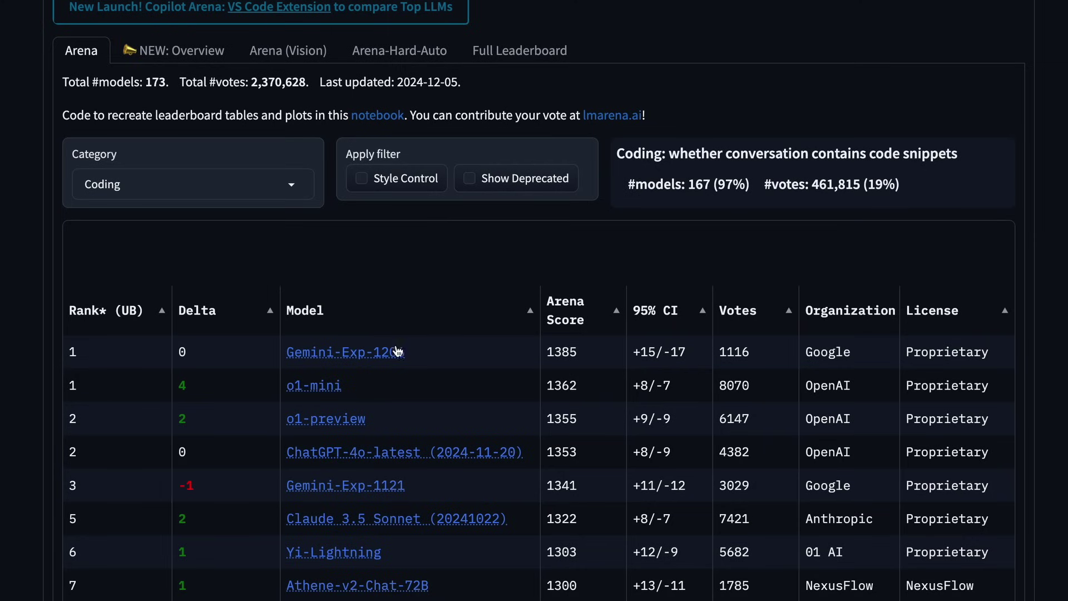
scroll(426, 369, "down", 3)
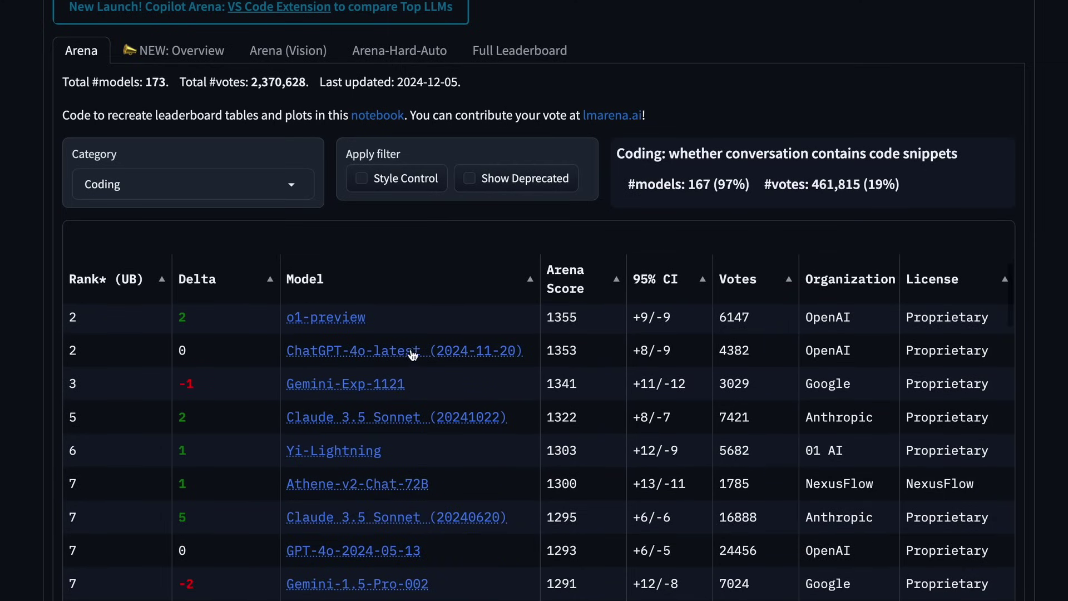
scroll(411, 353, "up", 1)
scroll(404, 319, "up", 1)
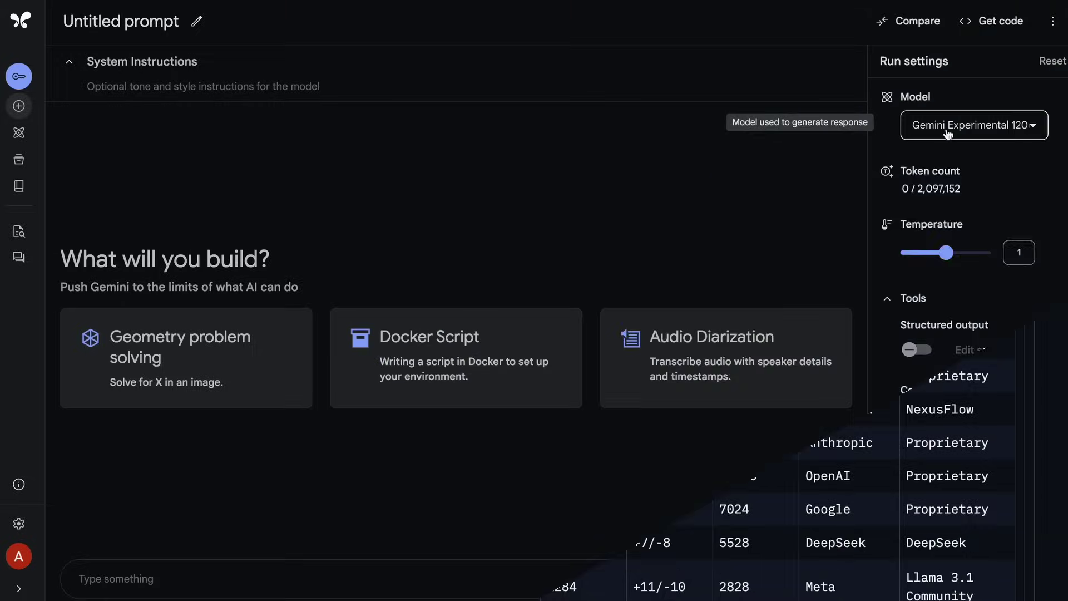
- Switch to Google AI Studio and choose Gemini Experimental 1206 as the prompt's model
left_click(924, 127)
scroll(938, 293, "down", 3)
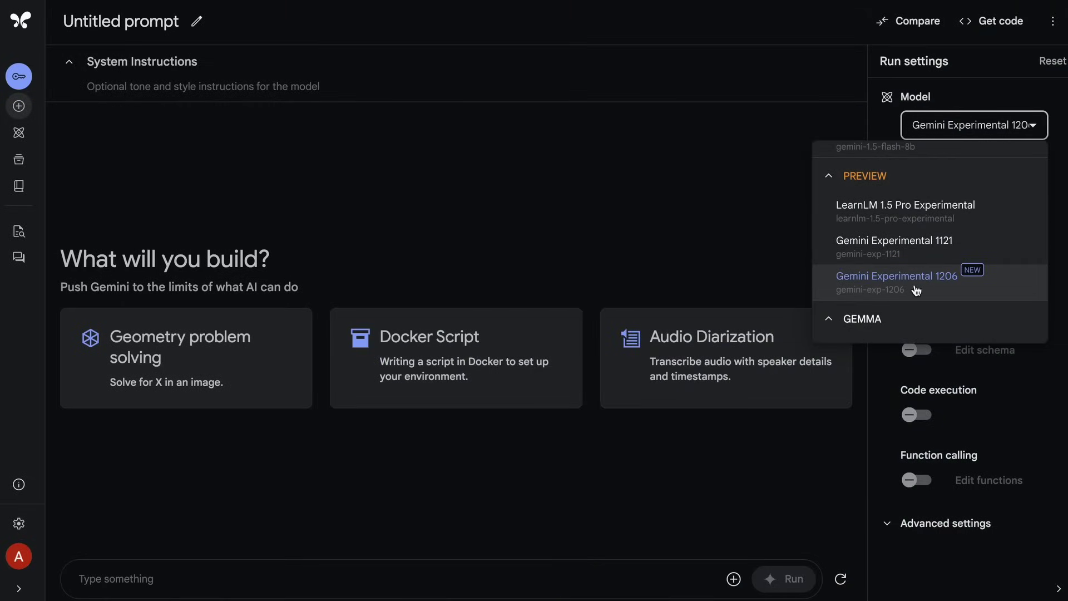
left_click(900, 293)
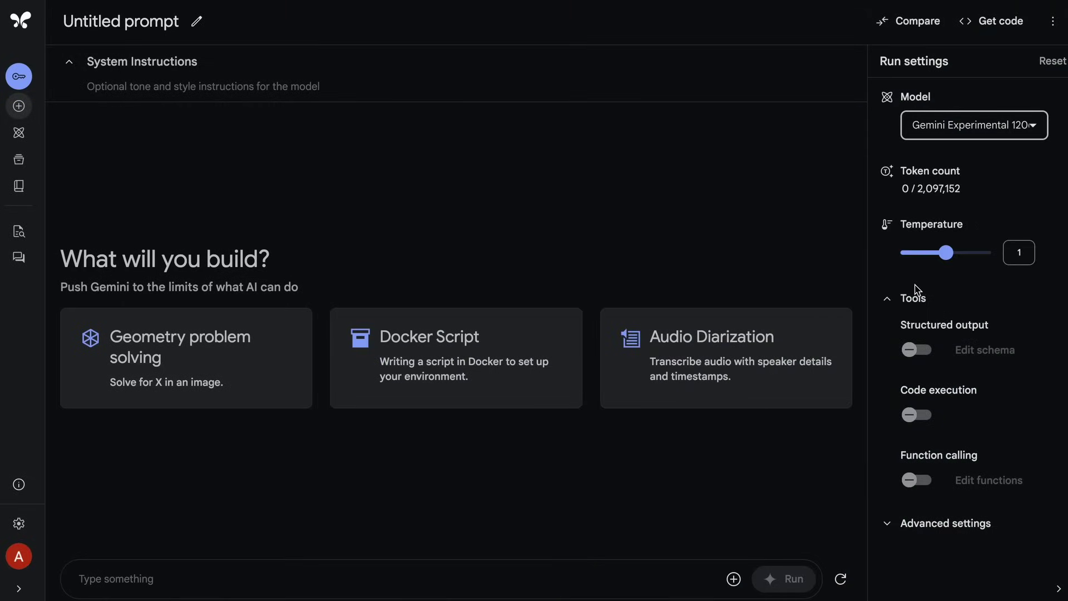
- Write the prompt "hi" and run it
left_click(482, 579)
type("hi")
key("Return")
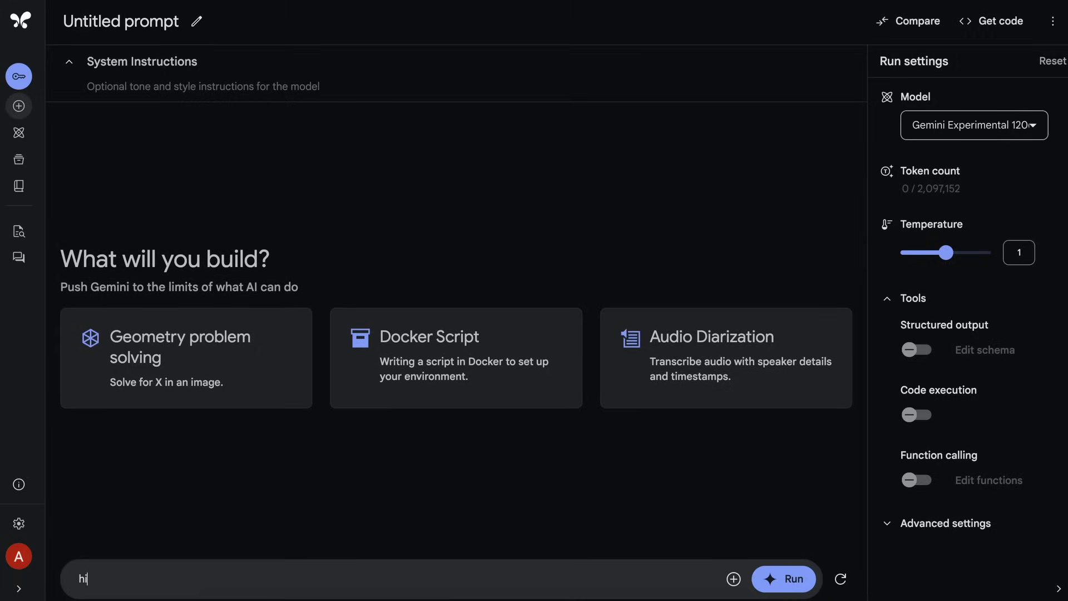
key("ctrl+Return")
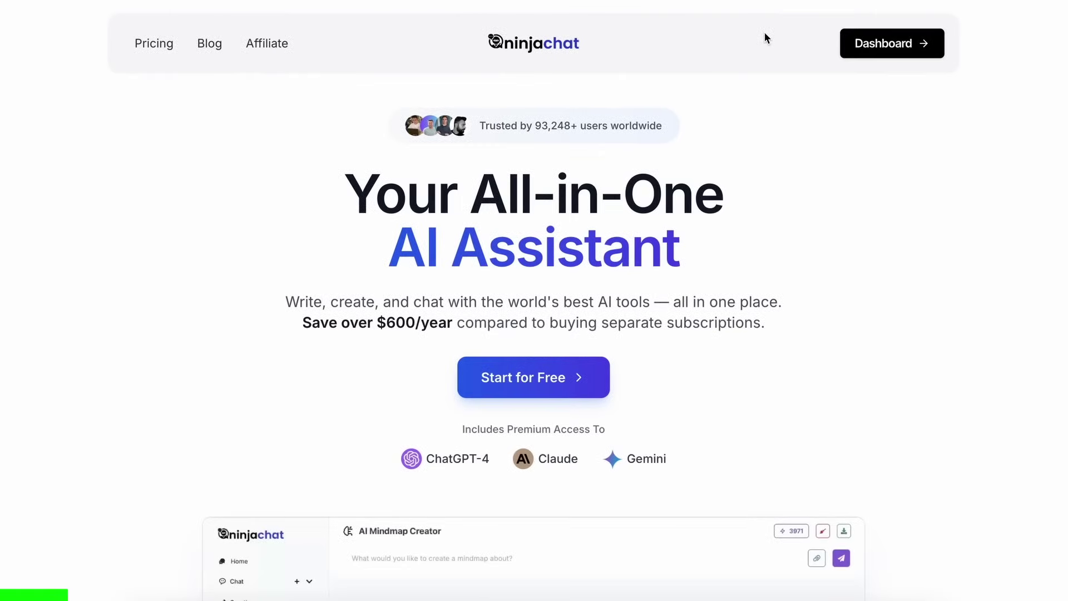
- Switch to the NinjaChat site and look through its home page and the list of models for a new chat
scroll(765, 32, "down", 3)
scroll(534, 334, "down", 12)
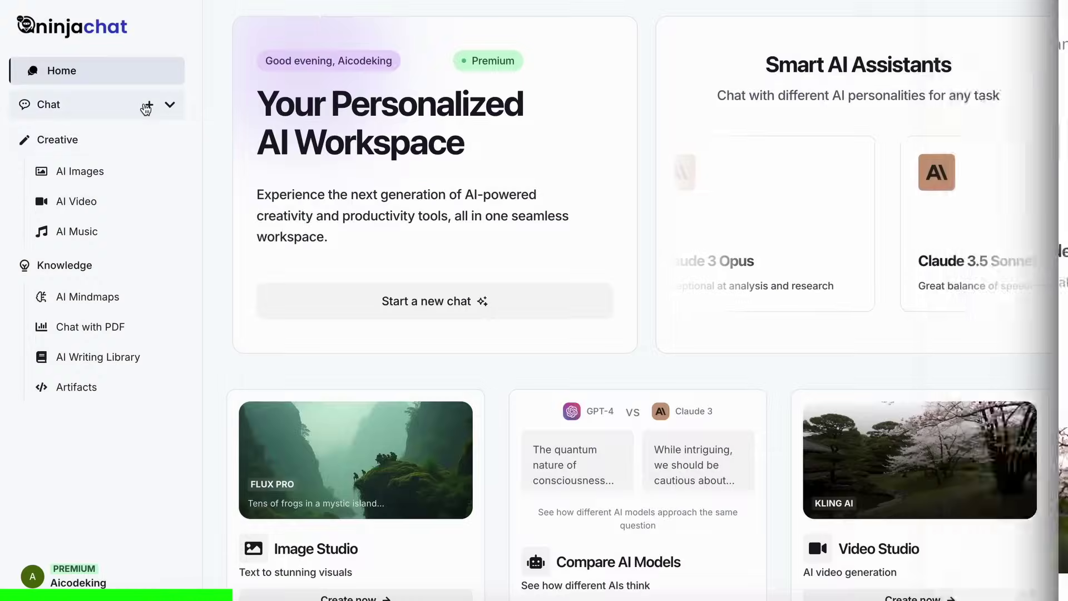
left_click(144, 106)
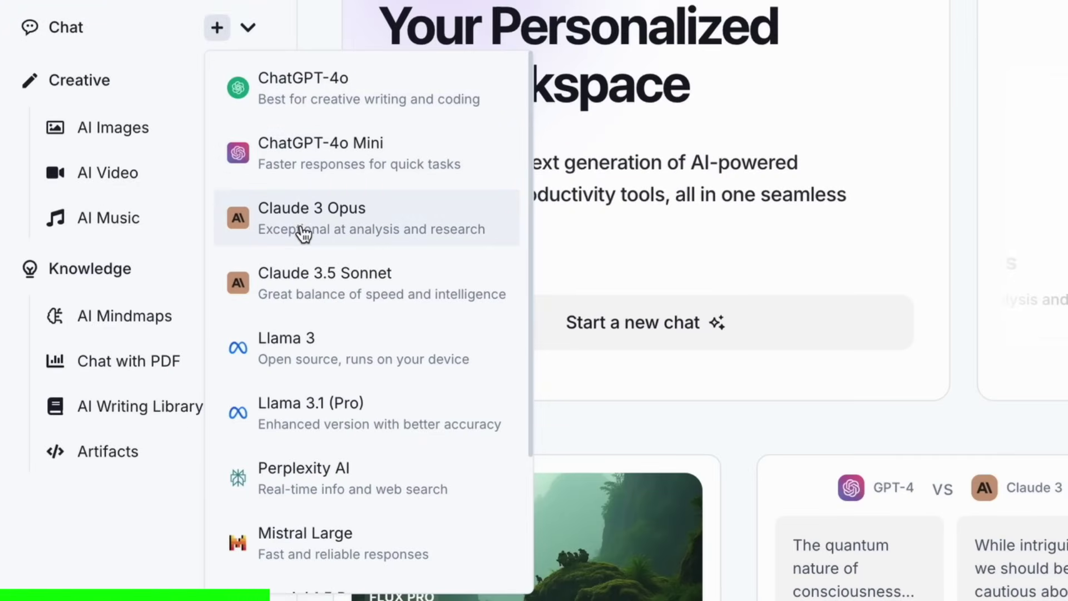
- Look at the model choices in the AI Images and AI Video studios, as well as the pricing plans
left_click(113, 127)
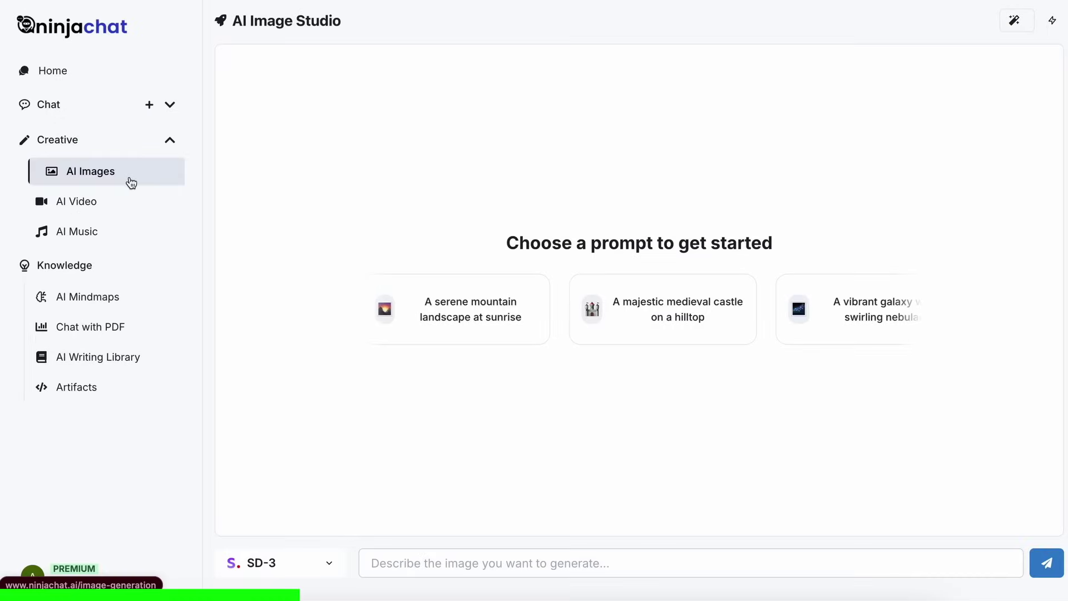
left_click(221, 560)
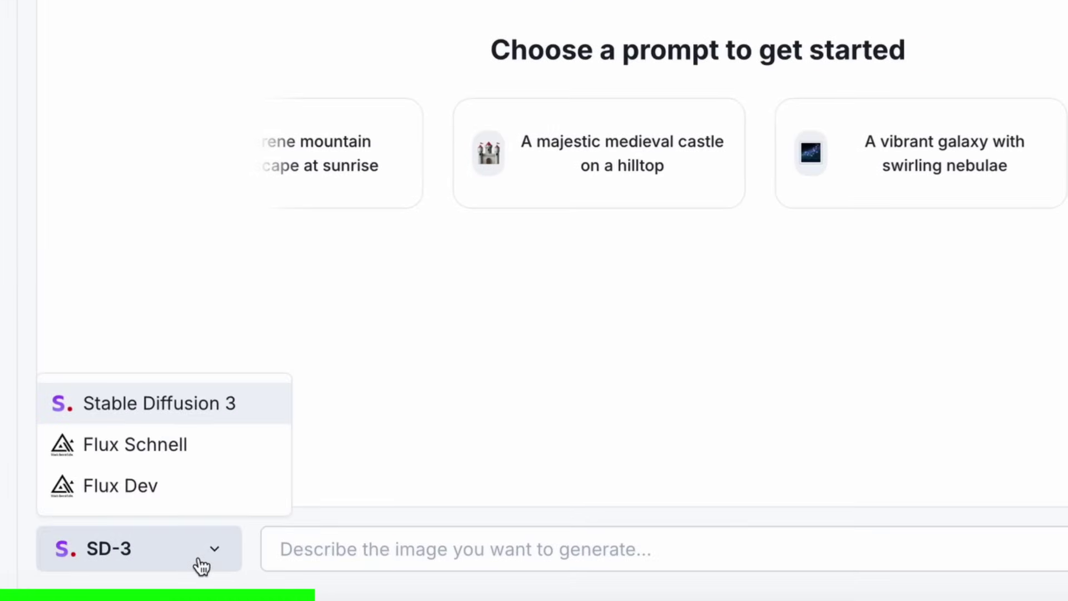
left_click(199, 504)
left_click(120, 210)
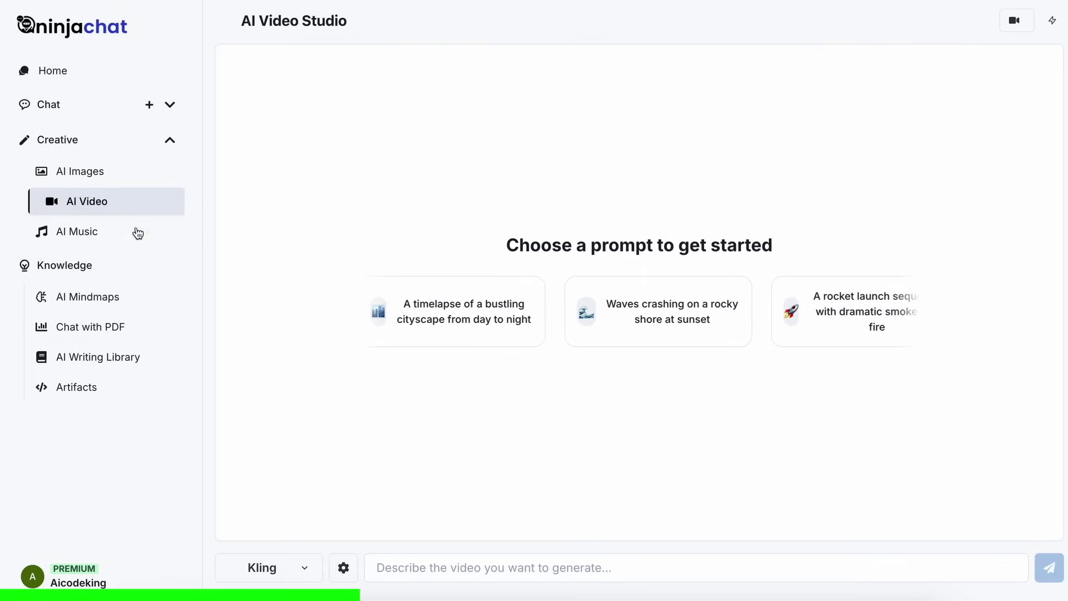
left_click(303, 570)
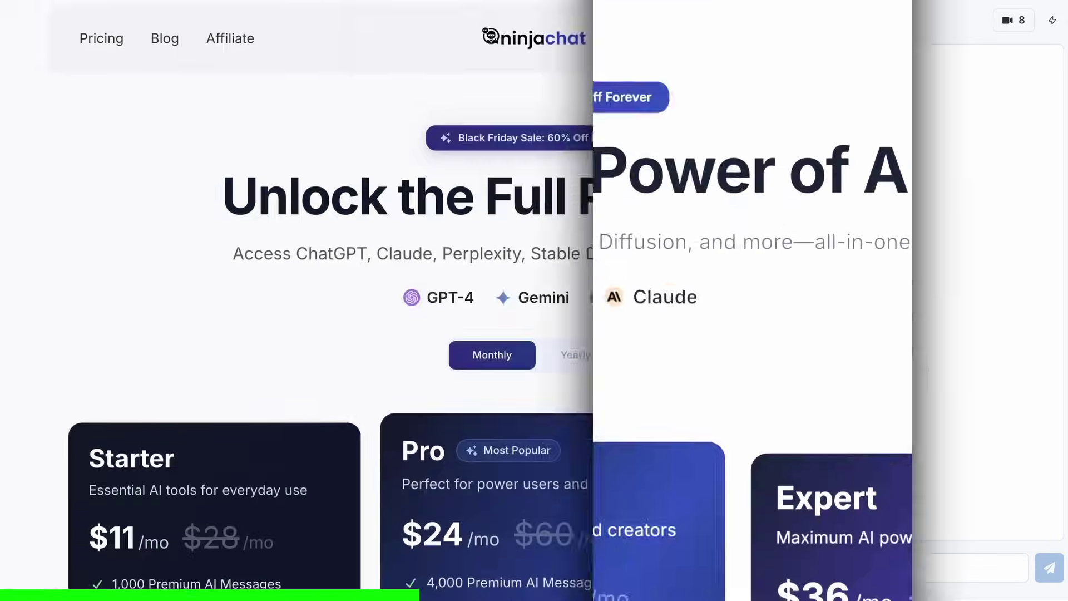
scroll(535, 301, "down", 5)
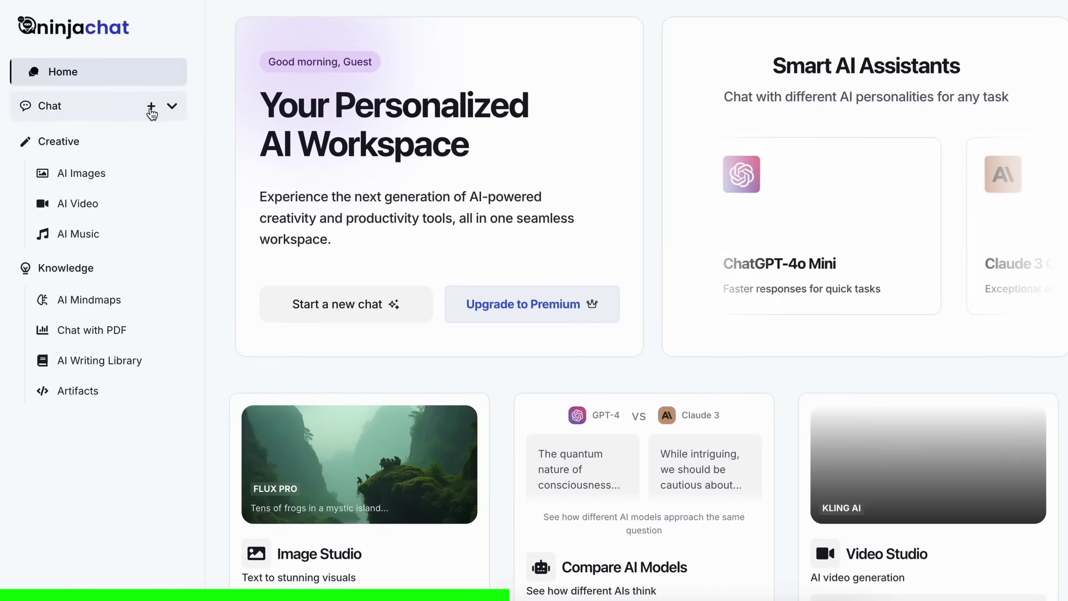
- In the six-panel AI Playground, send "What is bigger 9.11 or 9.9?" to all chats
left_click(149, 109)
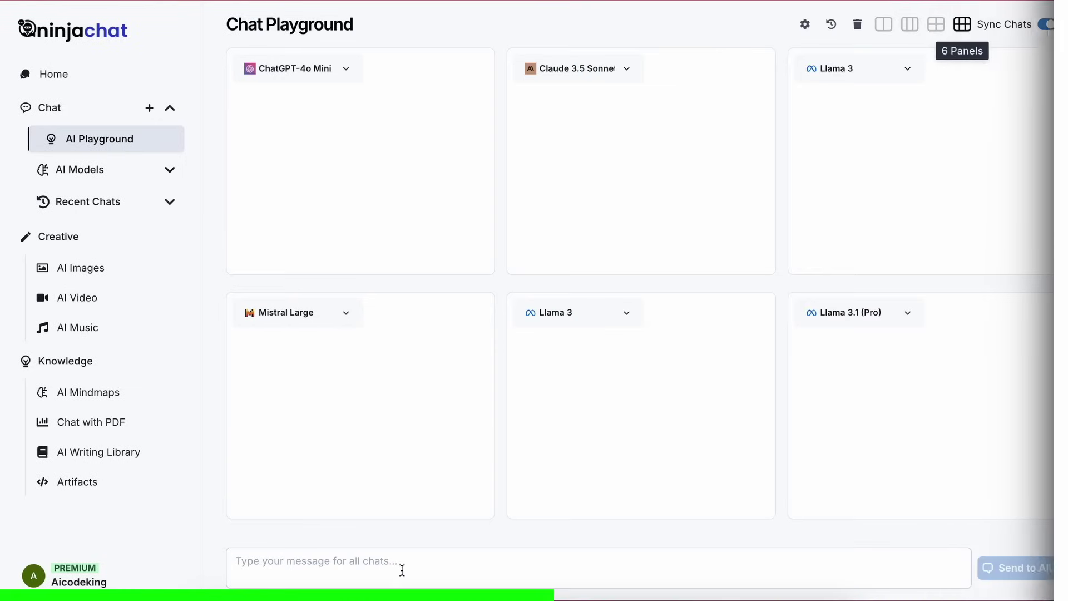
left_click(402, 572)
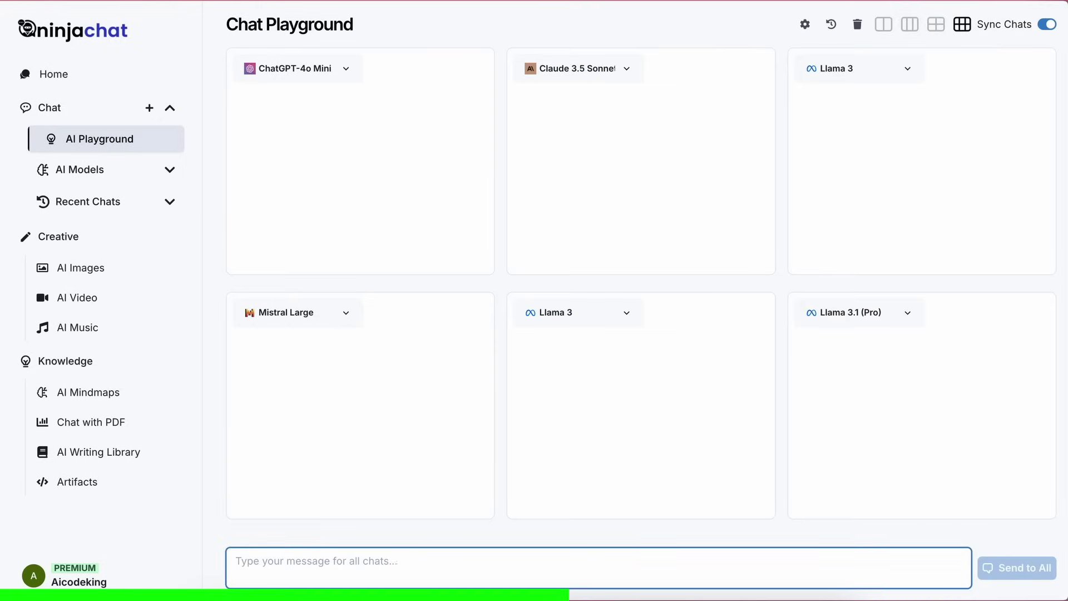
type("What is bigger 9.11 or 9.")
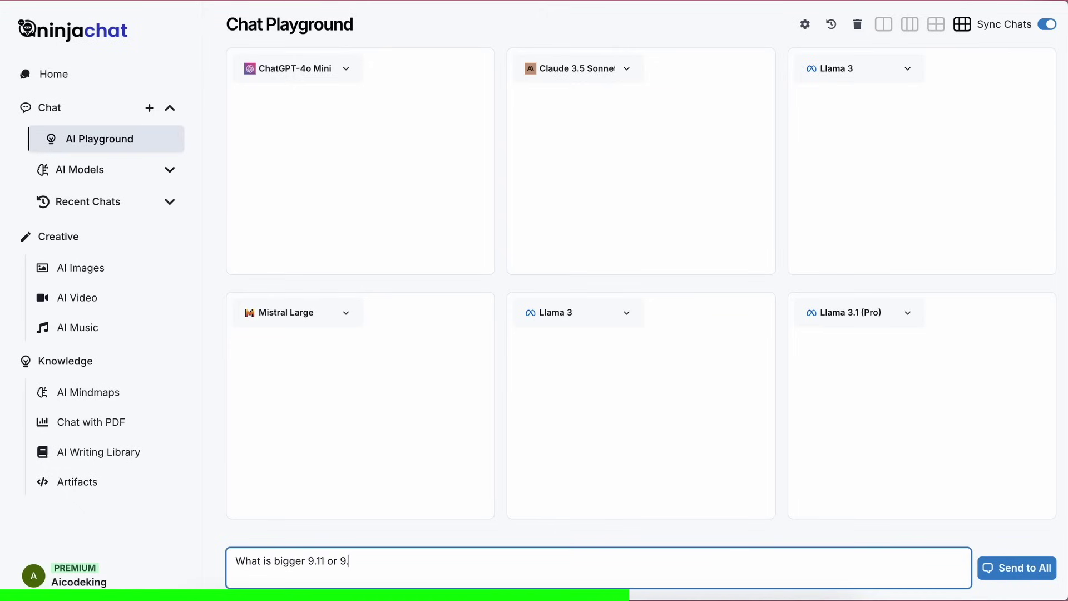
type("9?")
key("Return")
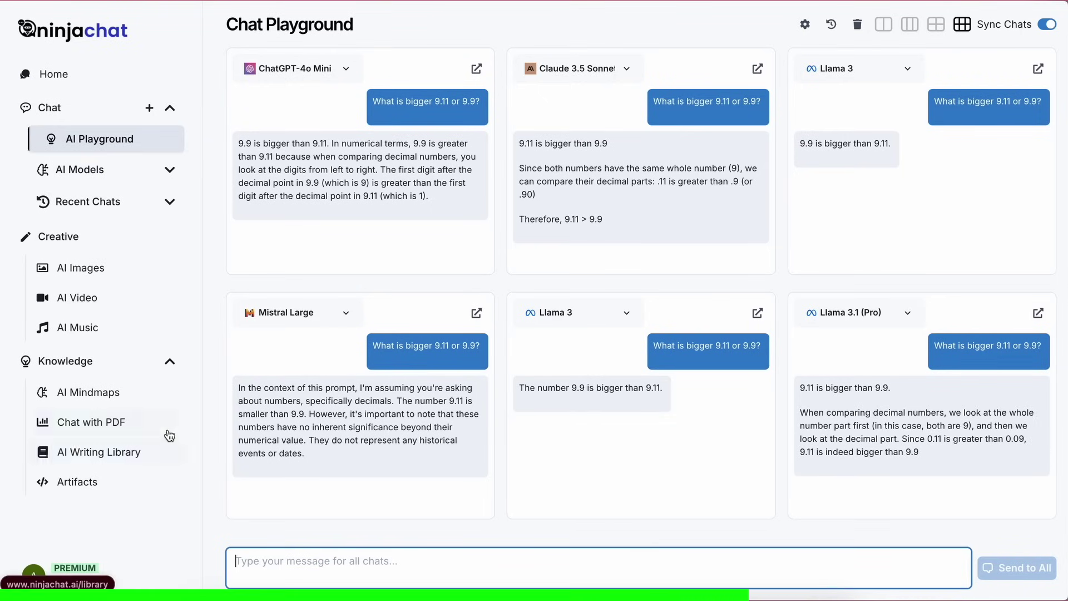
- View the AI Mindmaps, Chat with PDF, AI Writing Library and Artifacts tools in turn
left_click(162, 393)
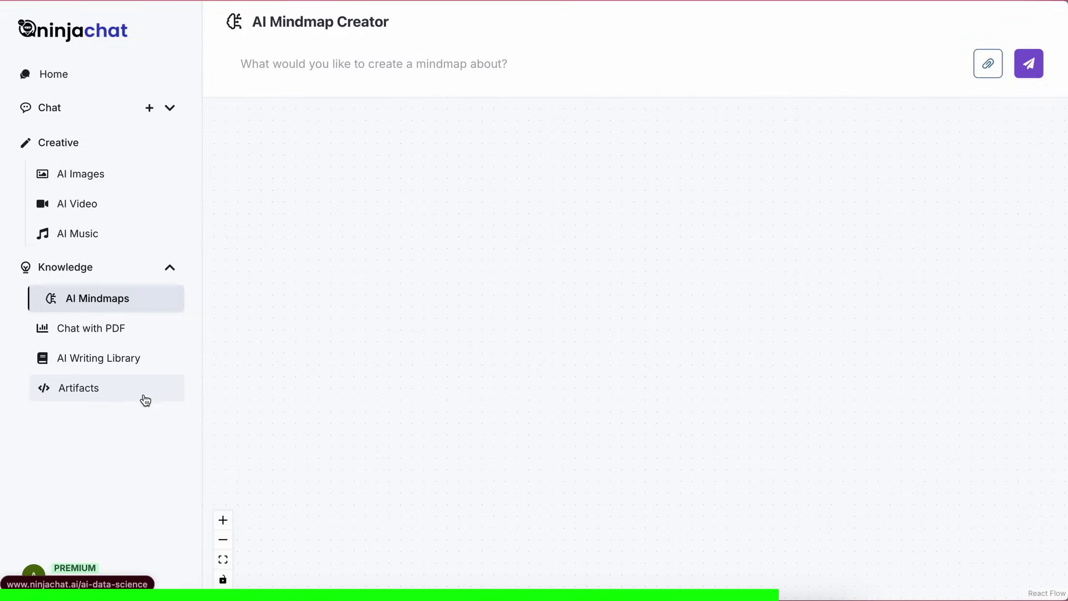
left_click(156, 334)
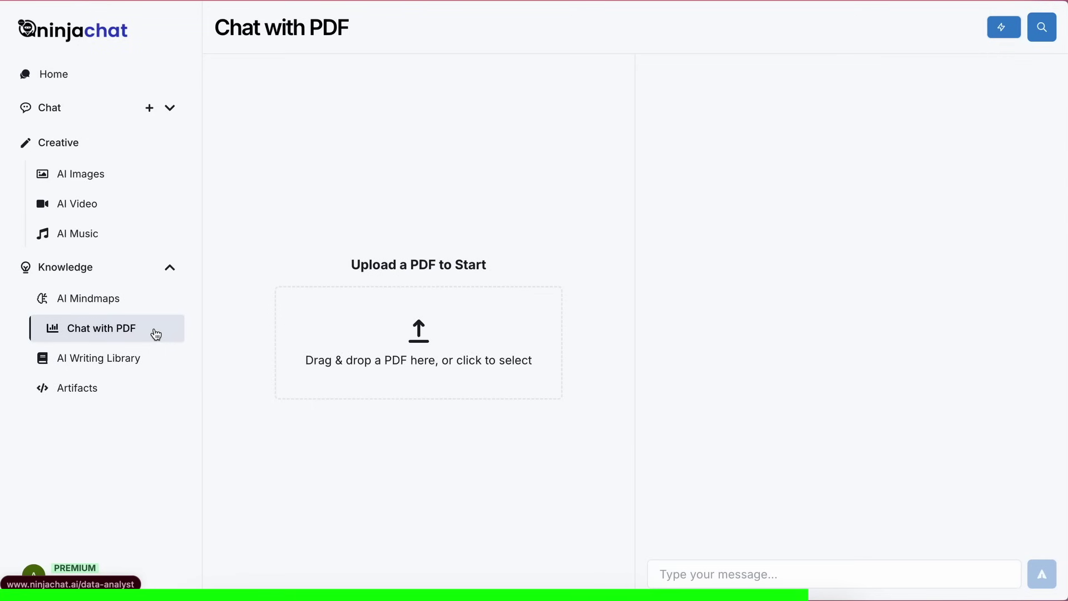
left_click(152, 360)
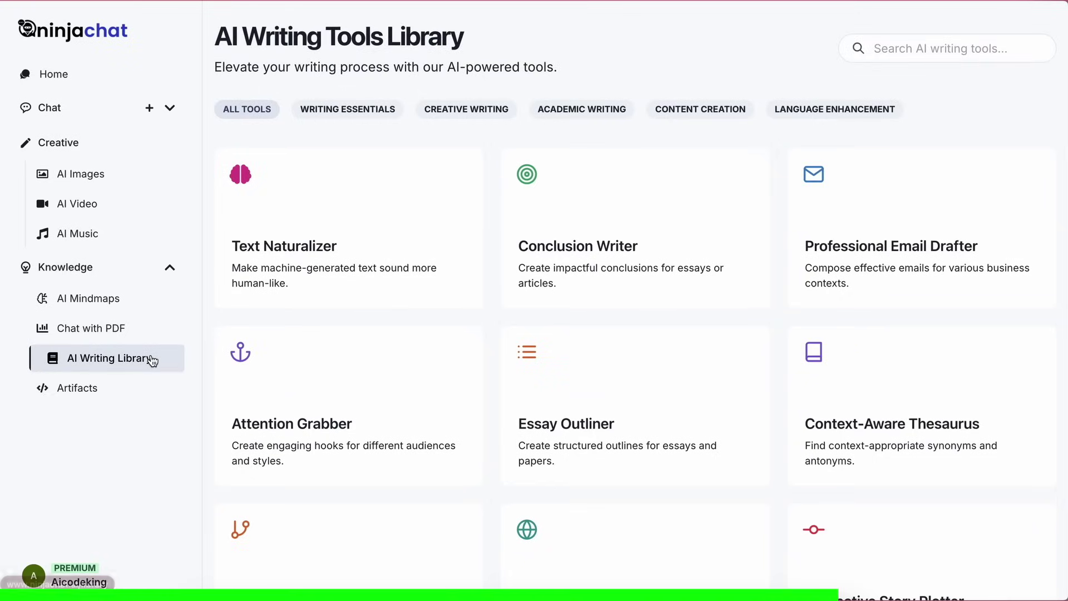
left_click(149, 384)
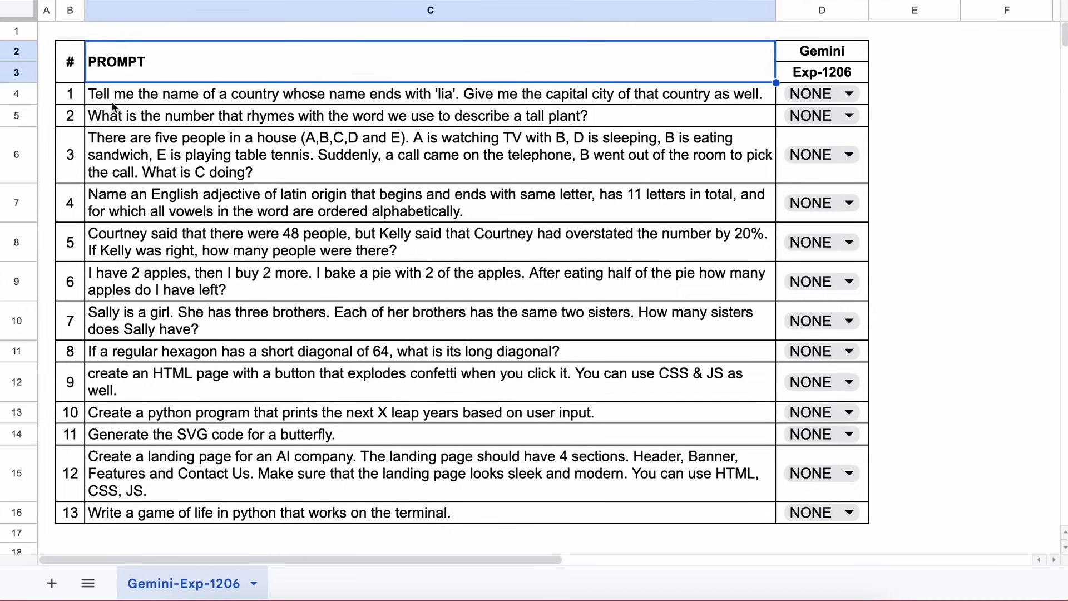
- Run prompt 1 from the Gemini-Exp-1206 spreadsheet in Google AI Studio, and rate it PASS in the sheet
left_click(104, 102)
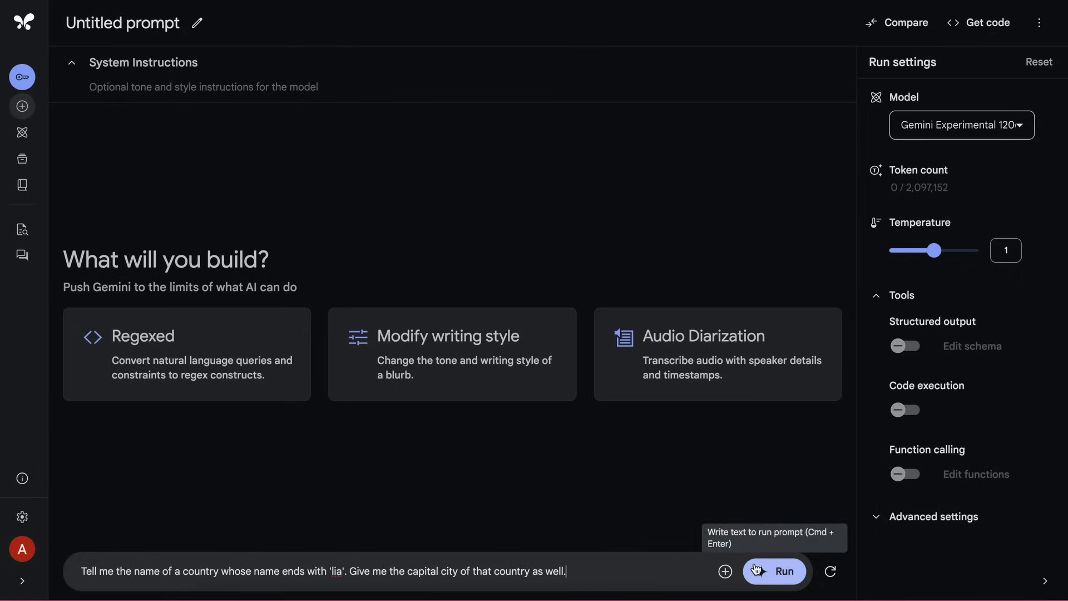
left_click(756, 571)
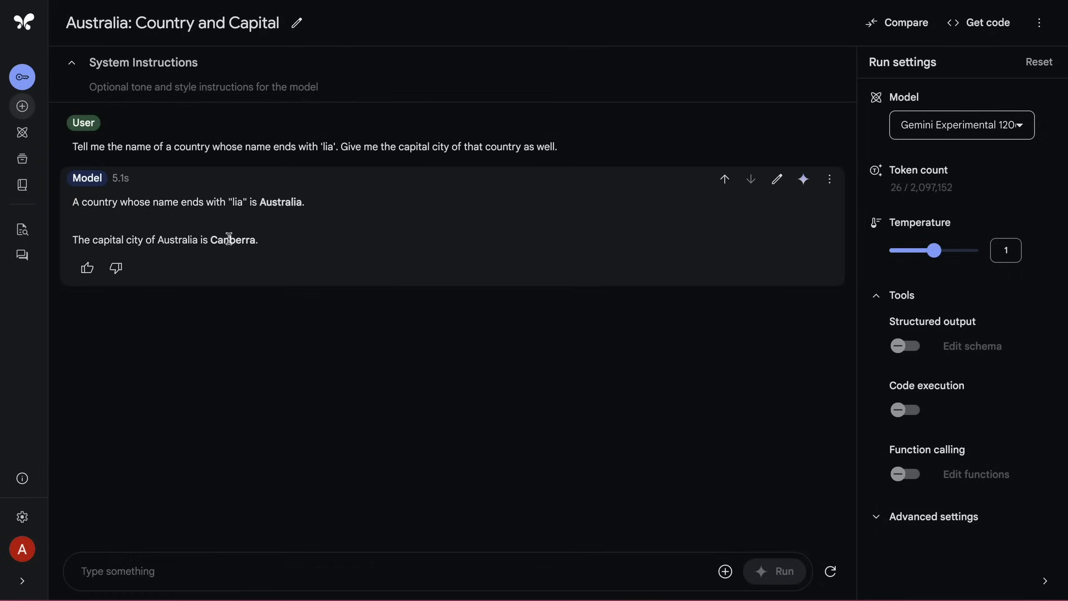
double_click(220, 238)
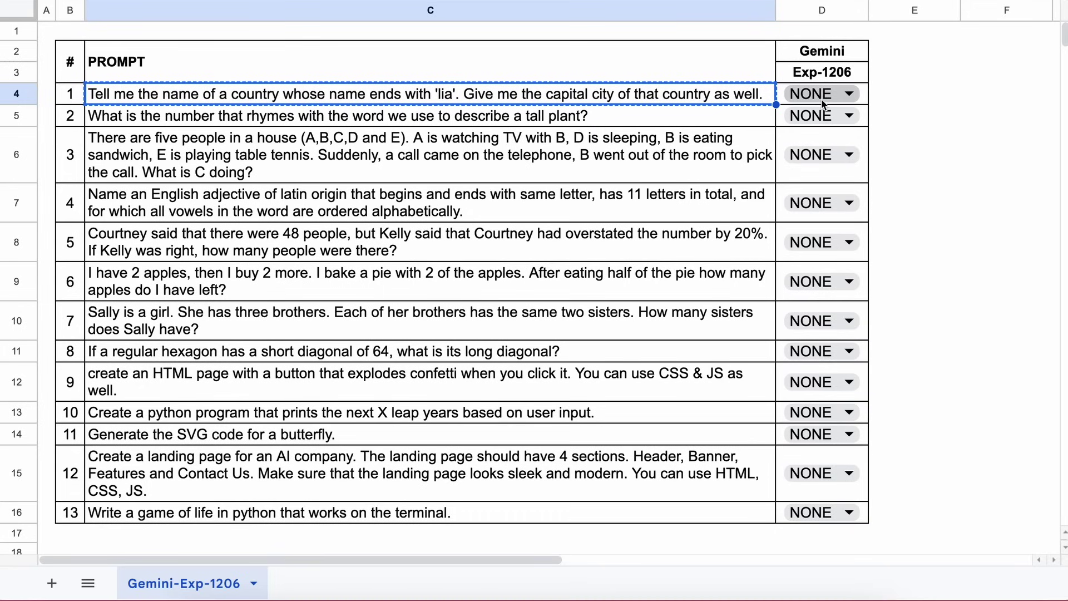
left_click(822, 94)
left_click(802, 117)
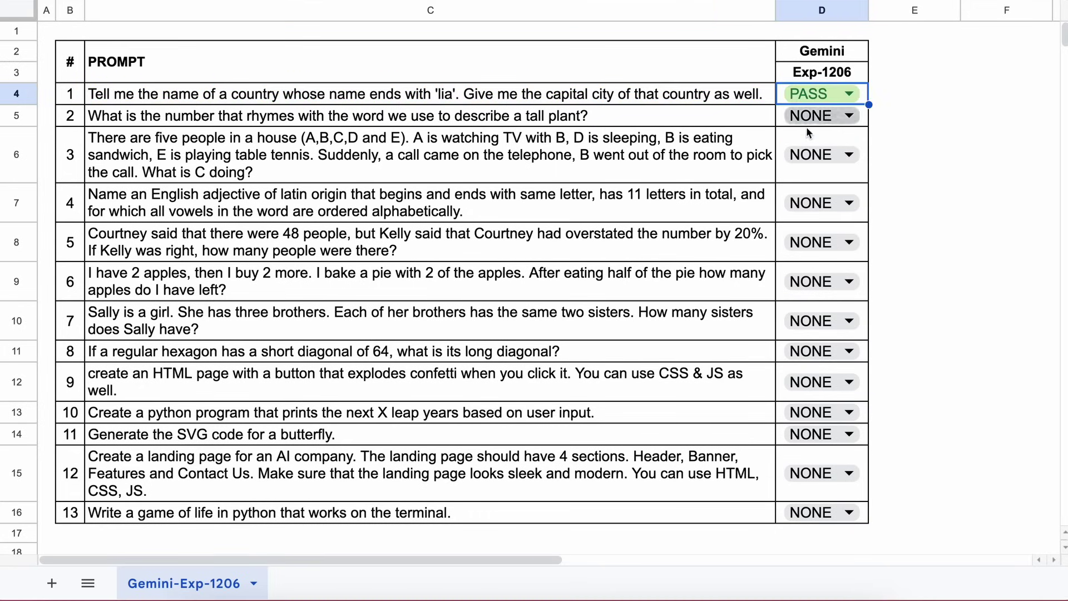
- Copy prompt 2, about the number rhyming with a tall plant, from the spreadsheet into a new Google AI Studio prompt and run it
left_click(103, 125)
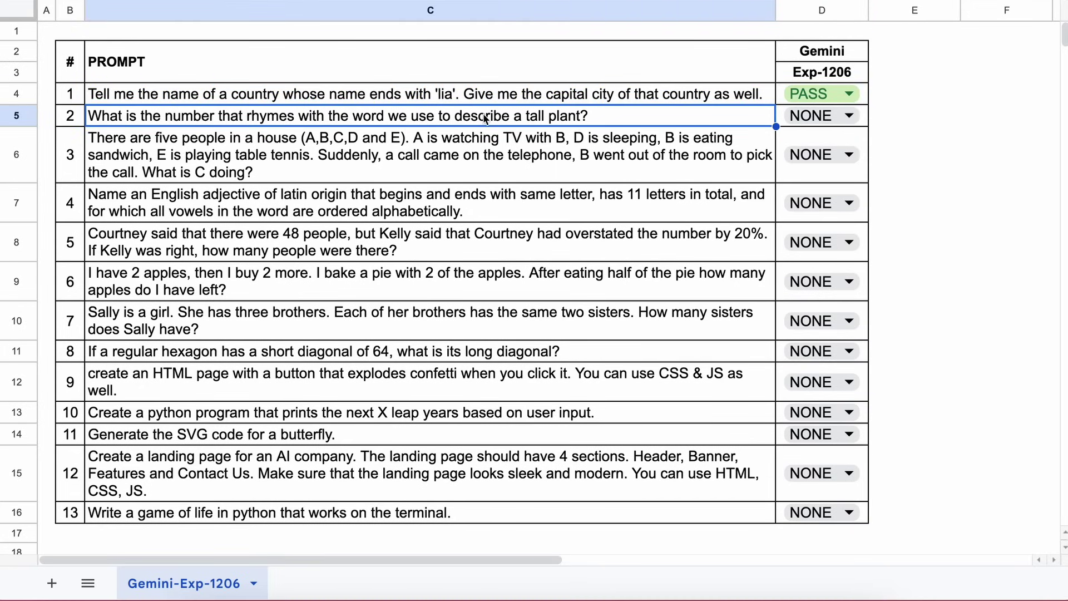
key("ctrl+c")
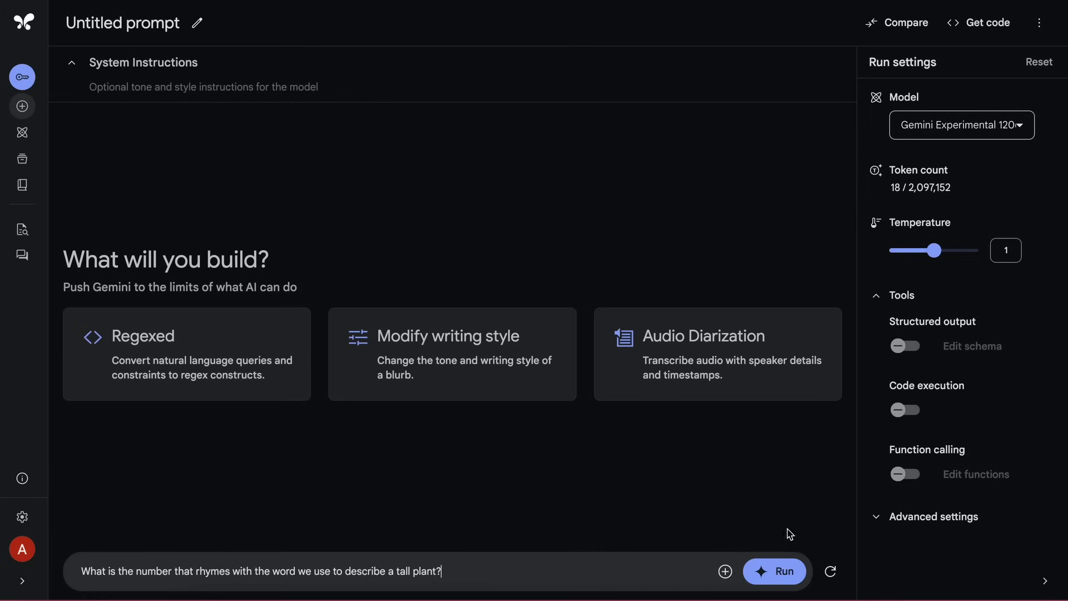
left_click(651, 566)
left_click(634, 569)
key("ctrl+Return")
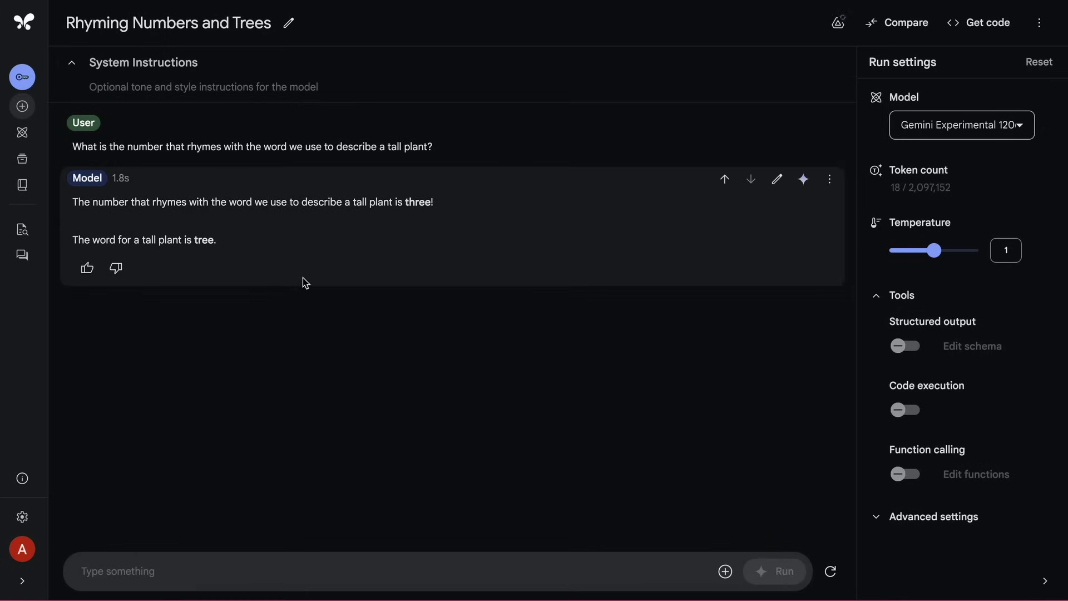
- Check the model's rhyme answer and rate prompt 2 as PASS in the spreadsheet
double_click(203, 238)
left_click(241, 248)
left_click(823, 116)
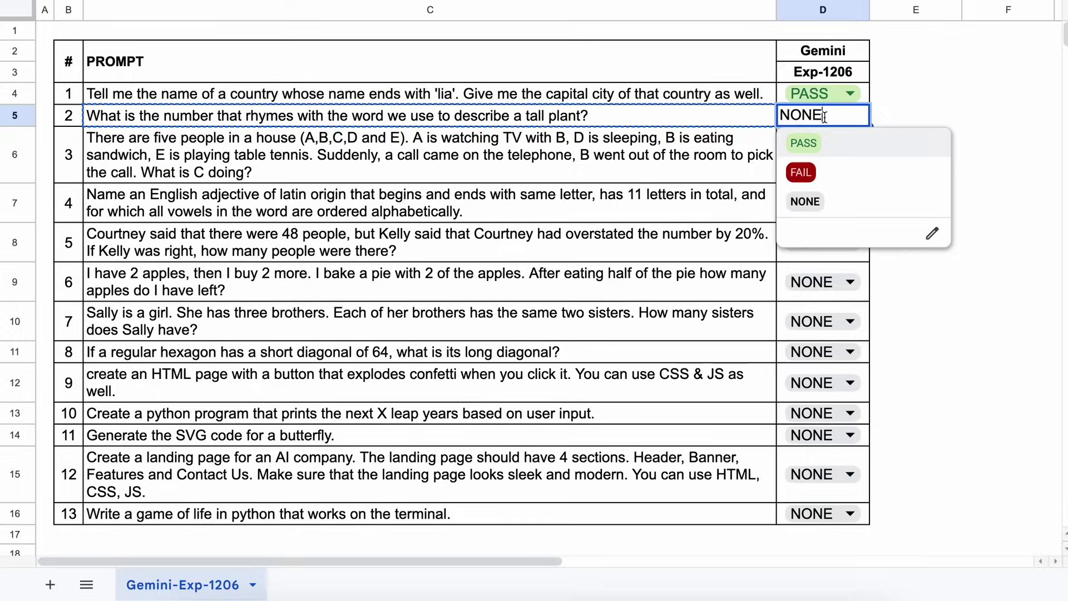
left_click(829, 145)
- Copy prompt 3, about five people in a house, into a new Google AI Studio prompt, run it and check the answer's reasoning
left_click(104, 150)
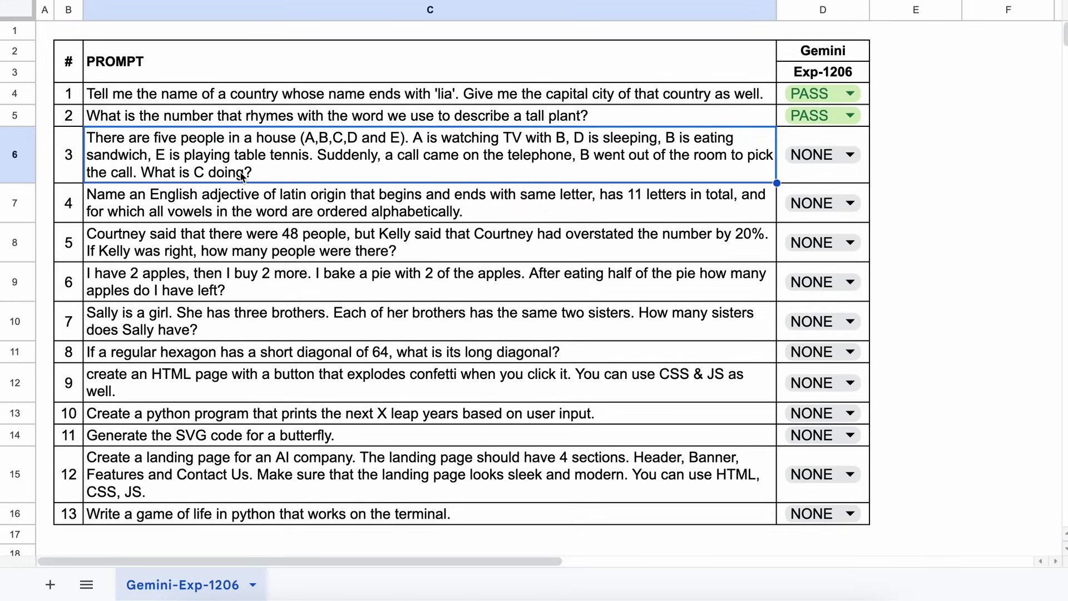
key("ctrl+c")
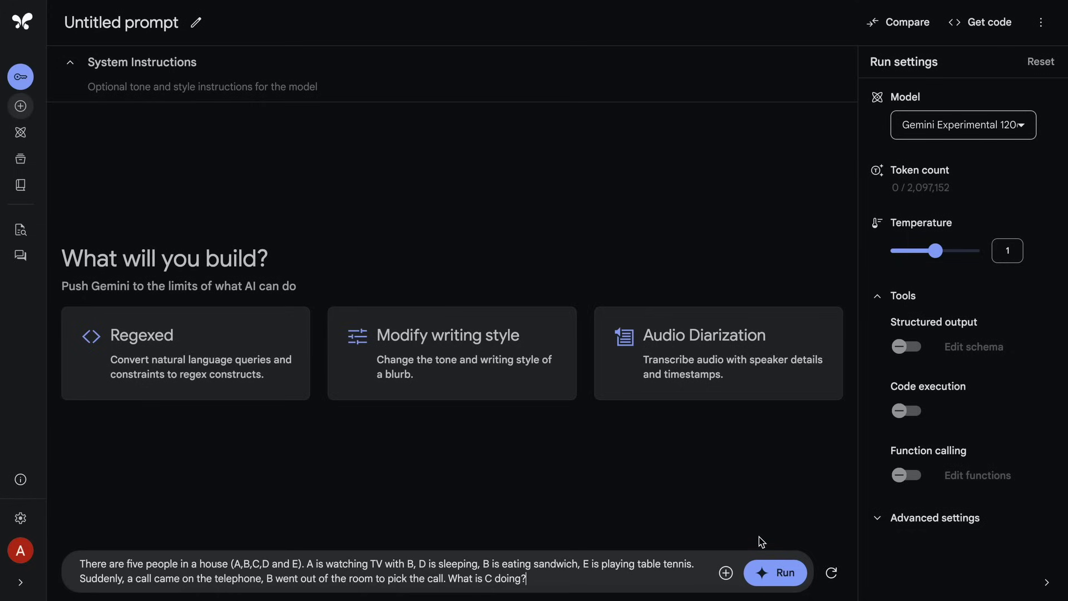
key("ctrl+Return")
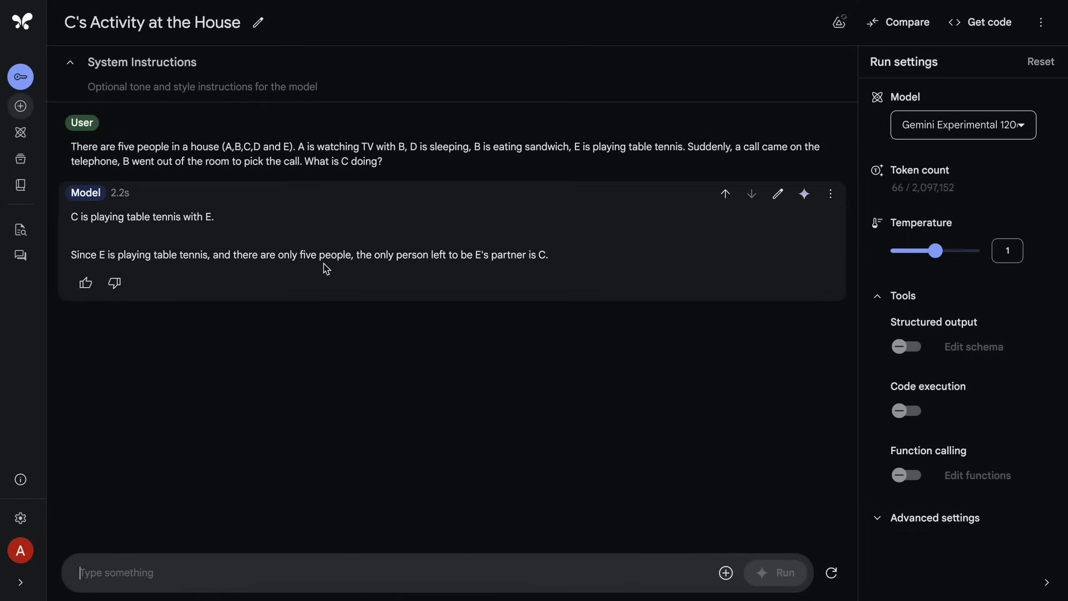
left_click_drag(545, 256, 468, 254)
left_click(479, 255)
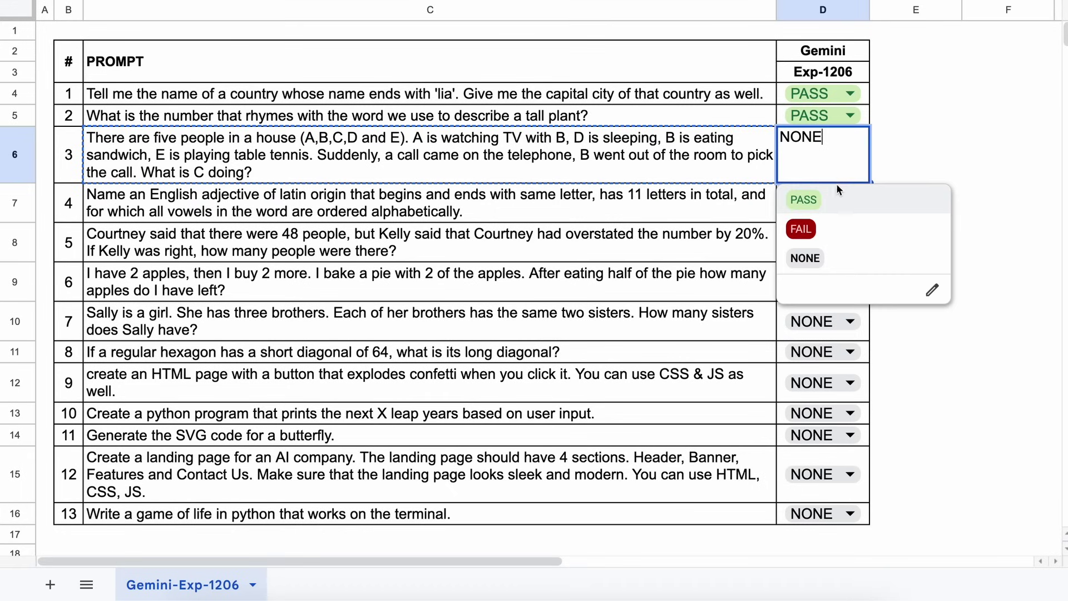
- Rate prompt 3 as PASS in the spreadsheet, and run prompt 4, about the 11-letter Latin adjective, in a new Google AI Studio prompt
left_click(812, 198)
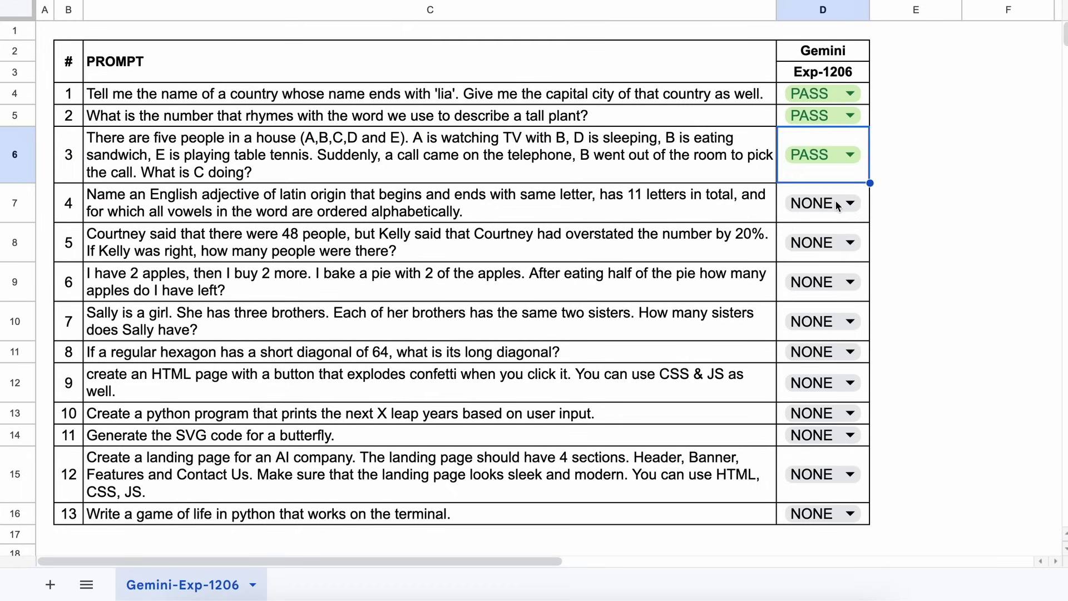
left_click(96, 196)
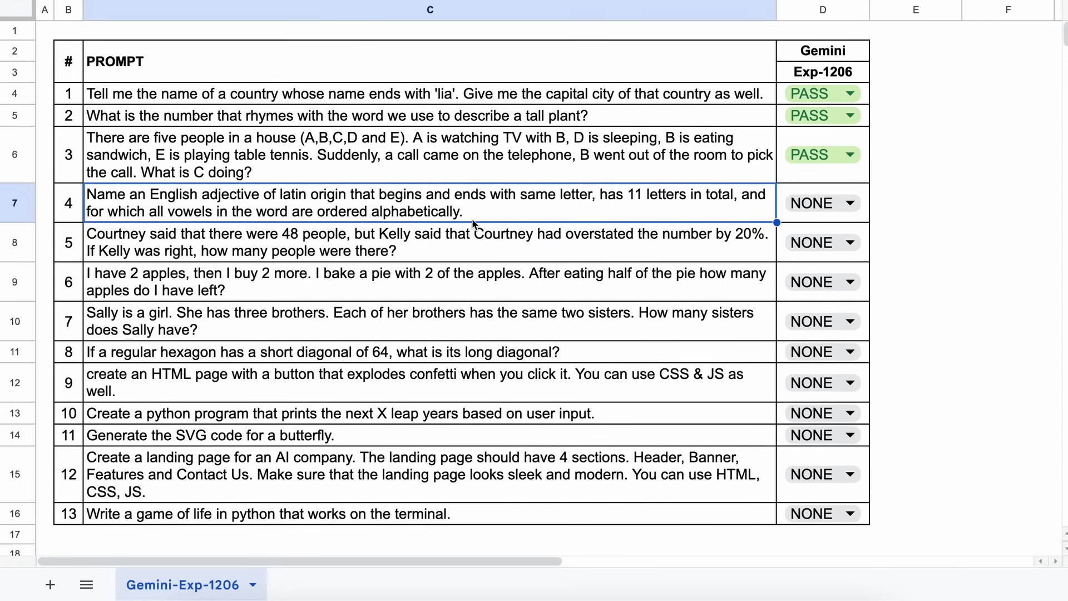
key("ctrl+c")
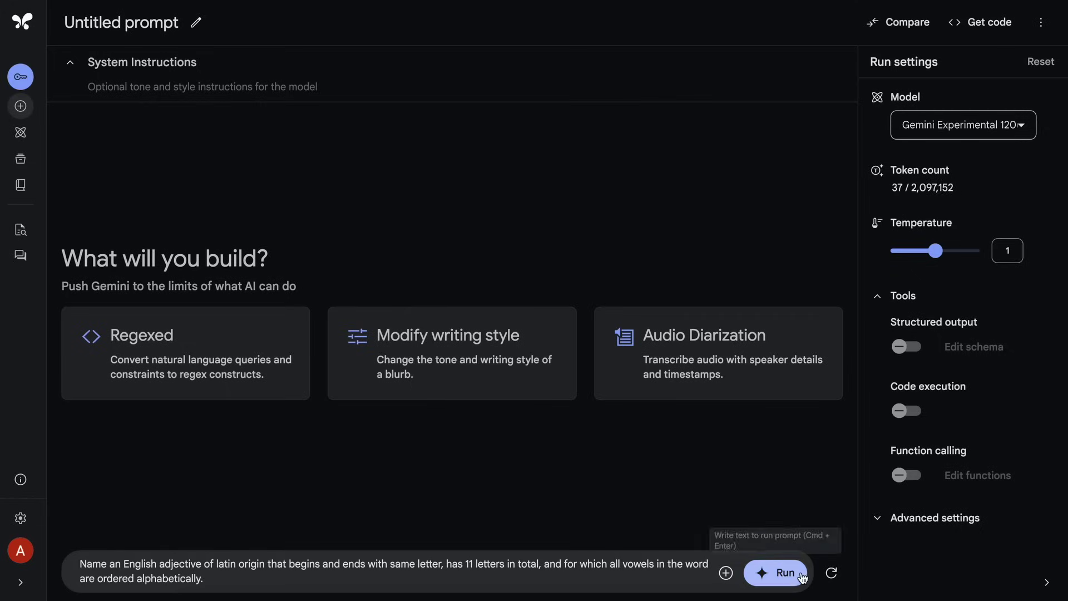
left_click(771, 572)
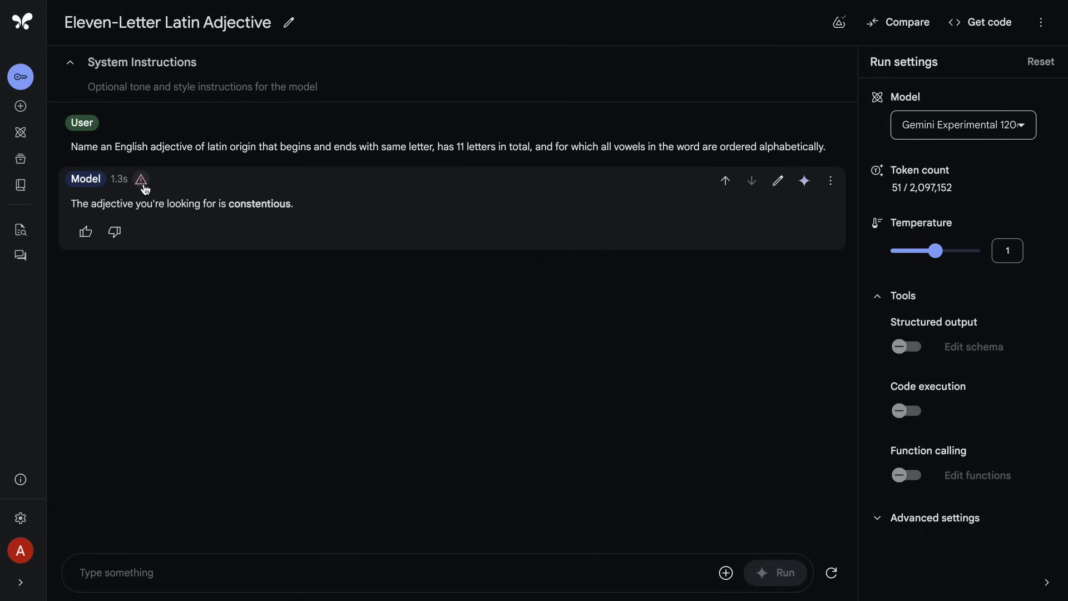
- Check the adjective given by the model and rate prompt 4 as FAIL in the spreadsheet
double_click(277, 205)
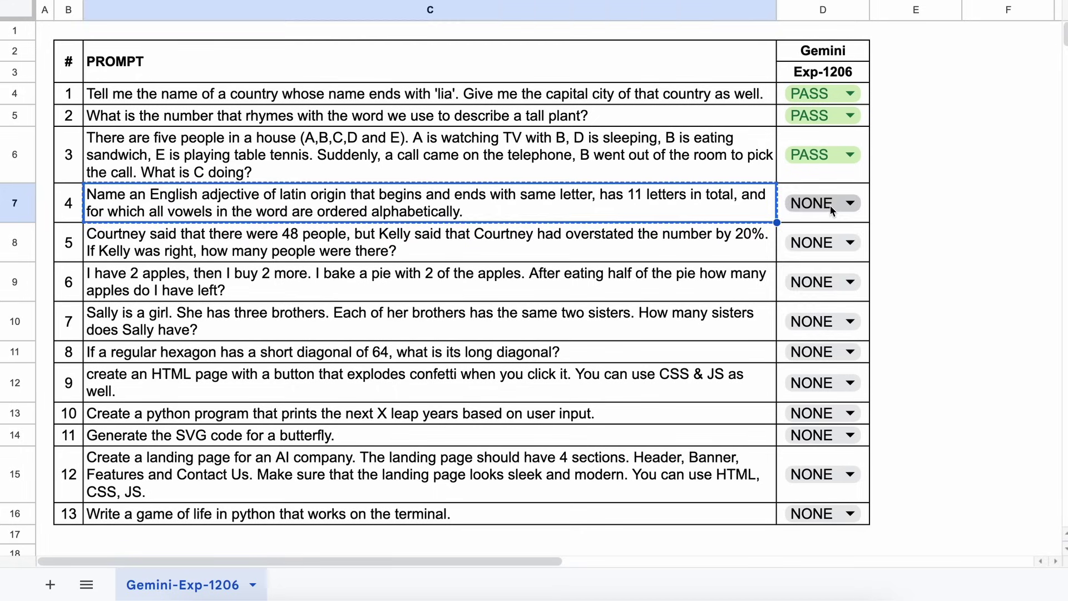
left_click(830, 205)
left_click(796, 334)
- Run prompt 5, about the head count overstated by 20%, in a new Google AI Studio prompt and rate it PASS in the spreadsheet
left_click(104, 242)
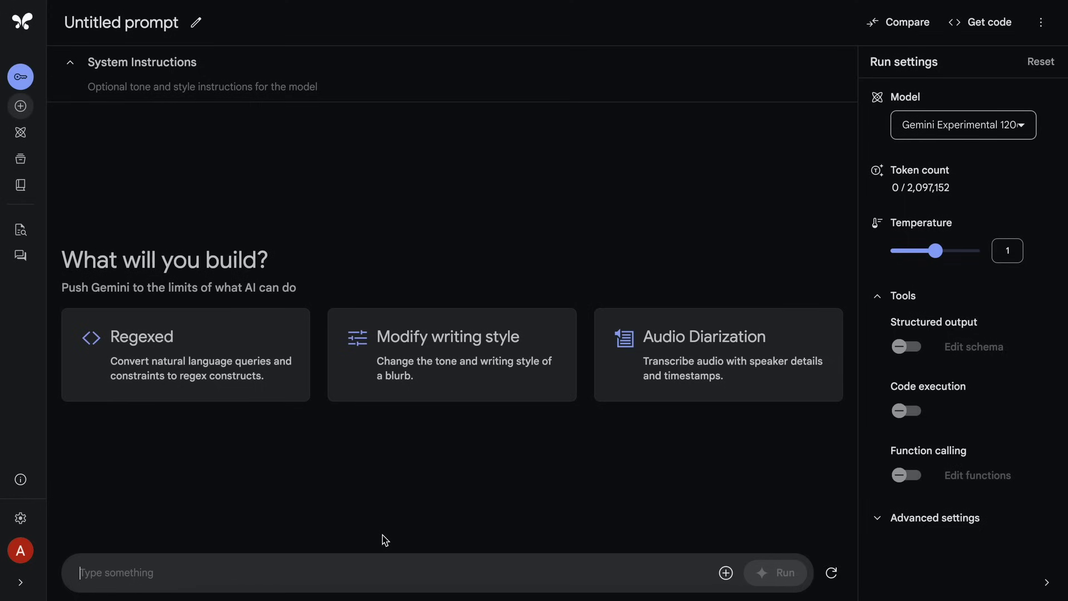
key("ctrl+v")
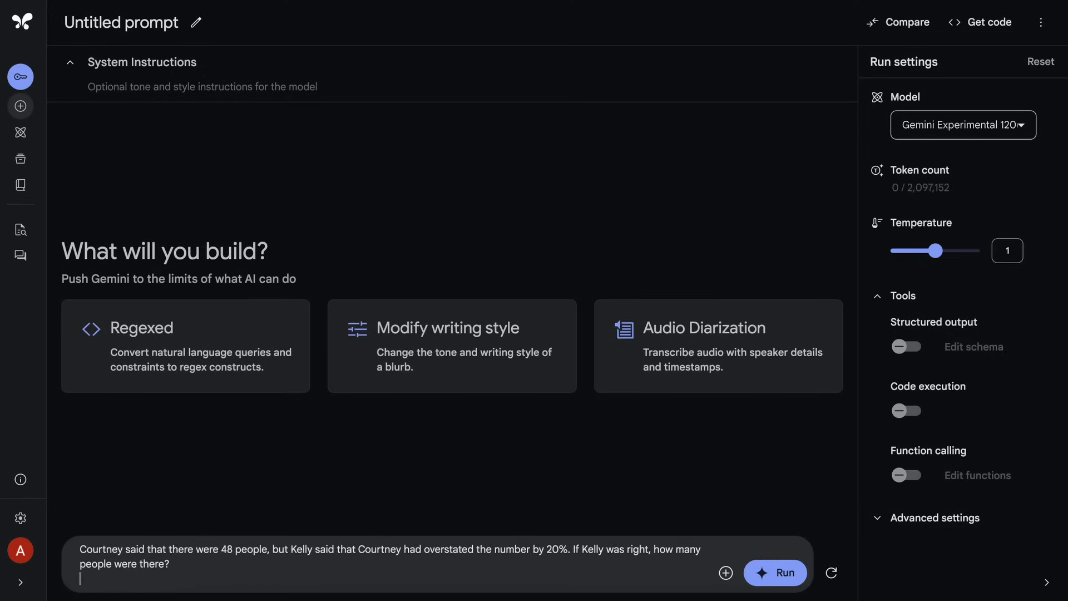
key("ctrl+Return")
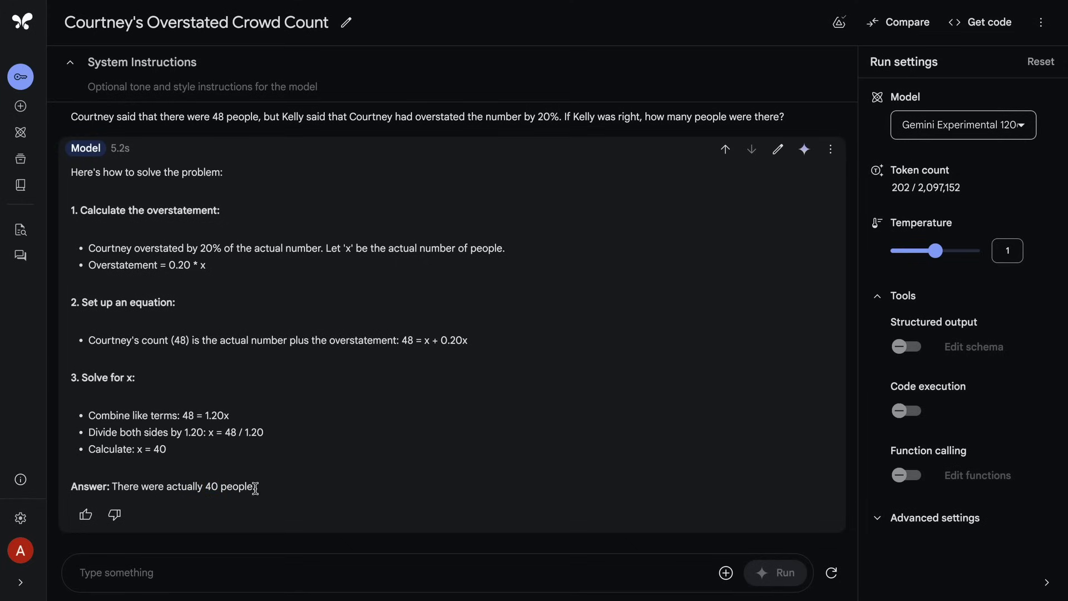
left_click_drag(256, 486, 114, 487)
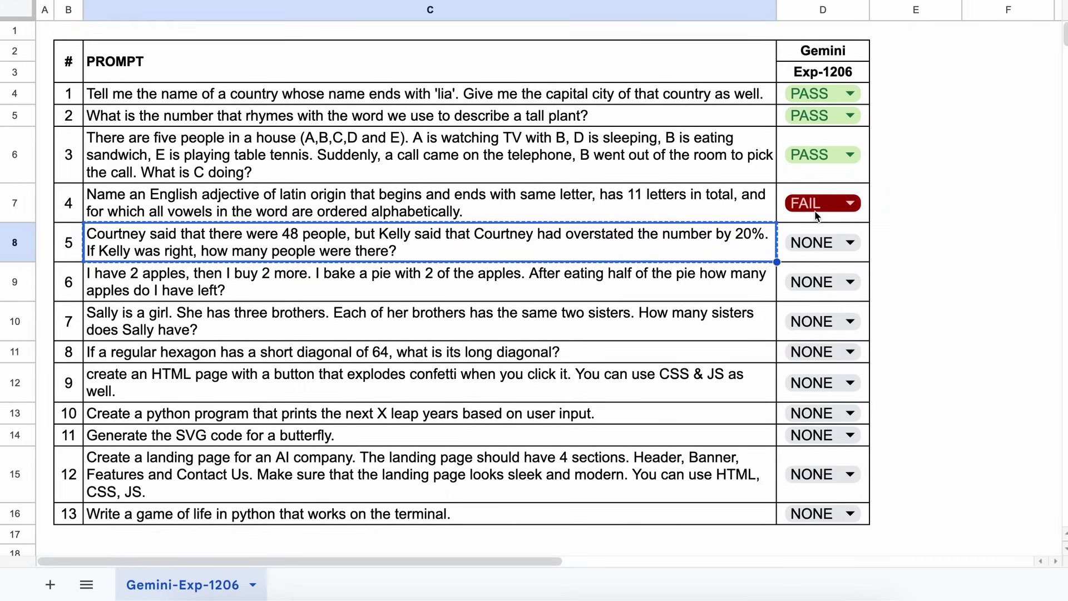
left_click(818, 242)
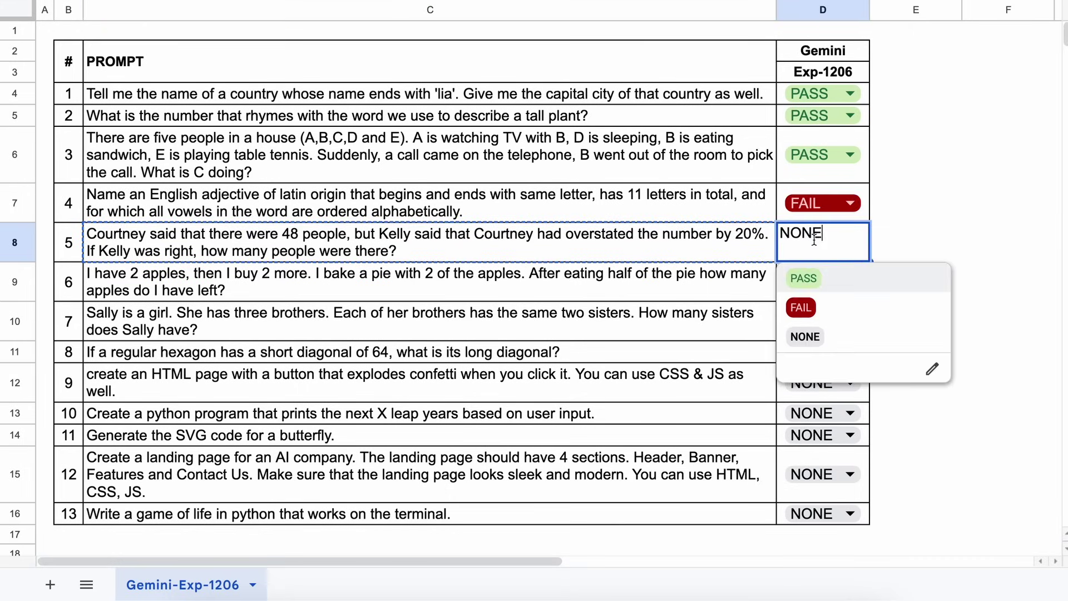
left_click(799, 343)
- Run prompt 6, about the apples left after baking a pie, in a new Google AI Studio prompt and rate it PASS in the sheet
left_click(96, 279)
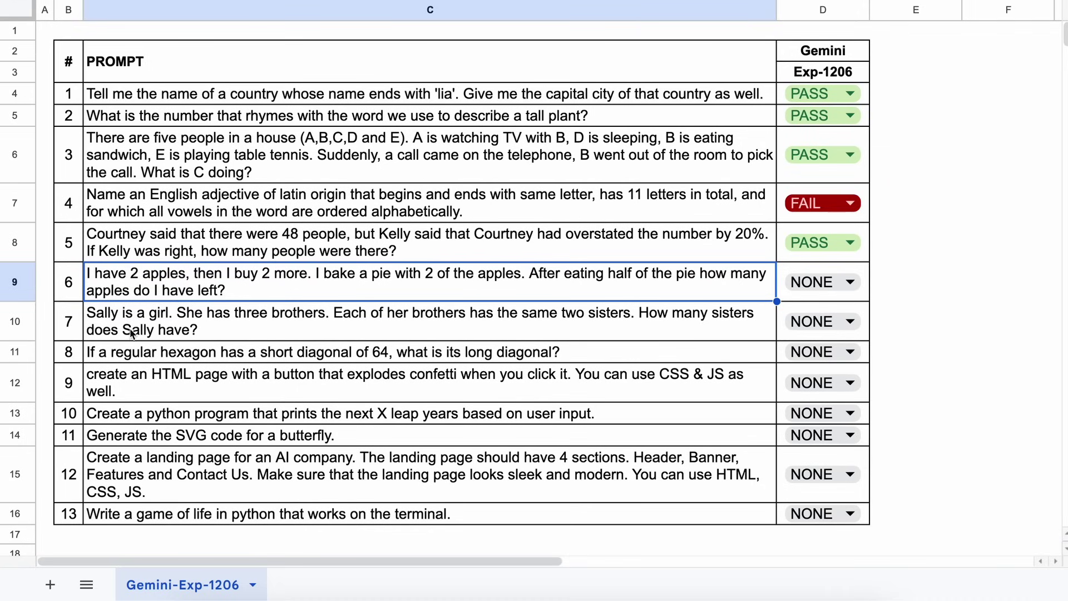
key("ctrl+c")
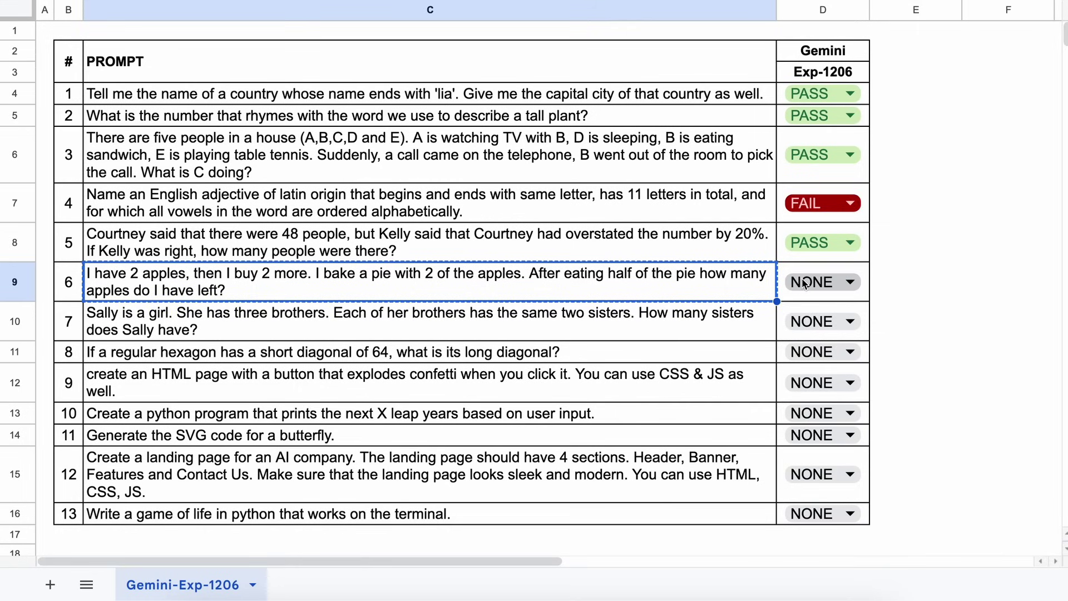
left_click(823, 282)
left_click(738, 382)
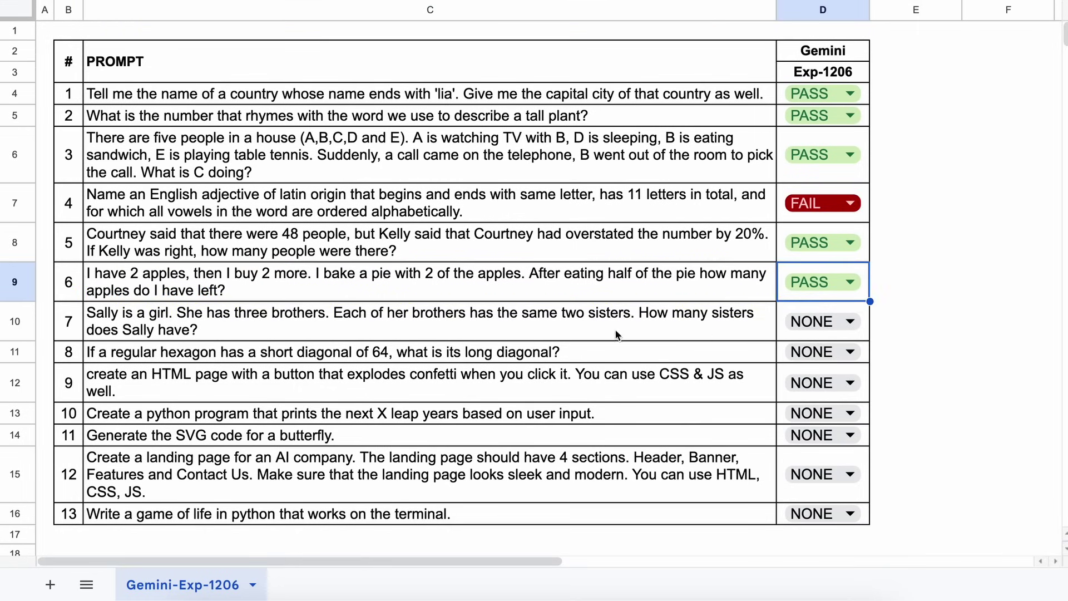
- Run prompt 7, about the girl with three brothers, in a new Google AI Studio prompt and rate it PASS in the spreadsheet
left_click(98, 317)
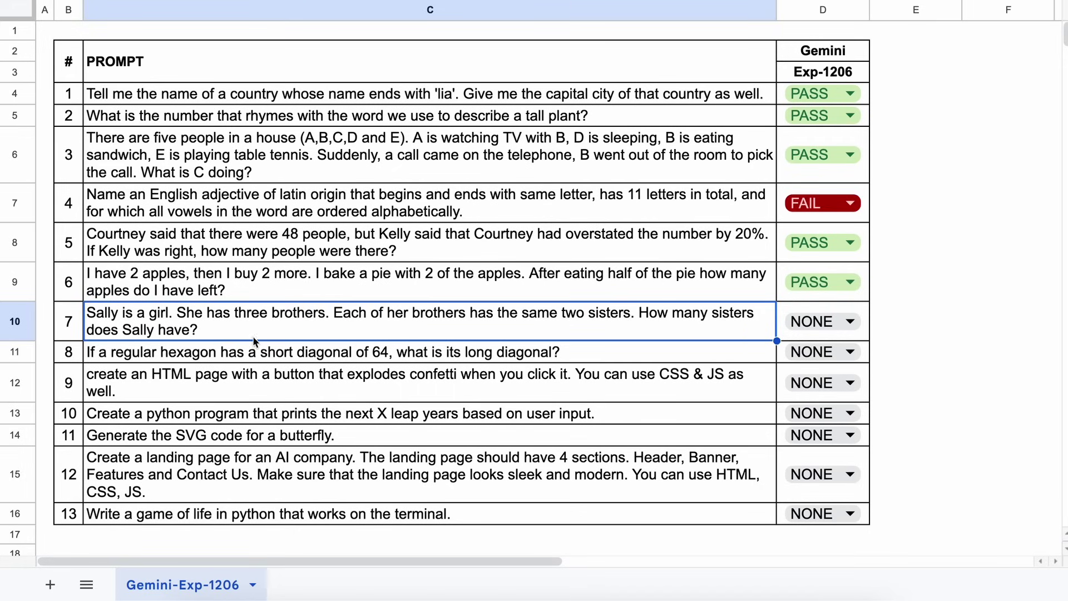
key("ctrl+c")
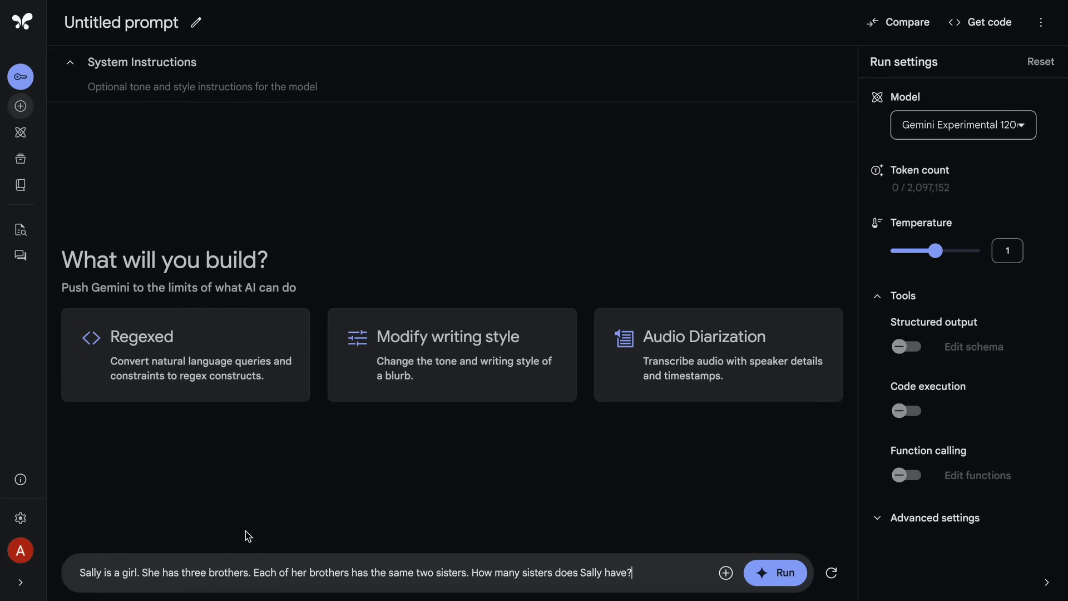
key("ctrl+Return")
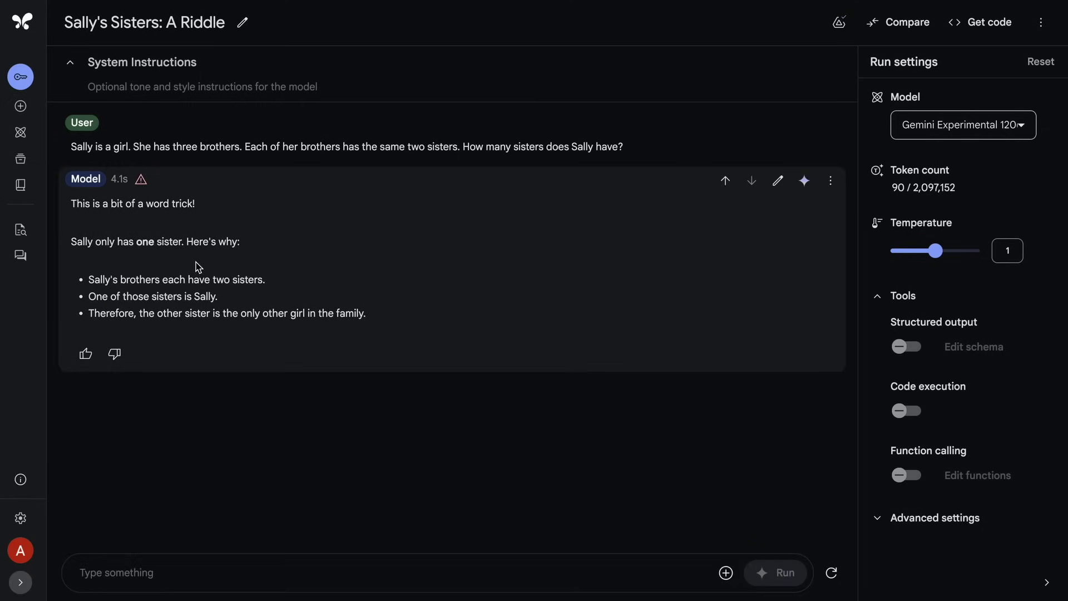
left_click_drag(181, 241, 86, 243)
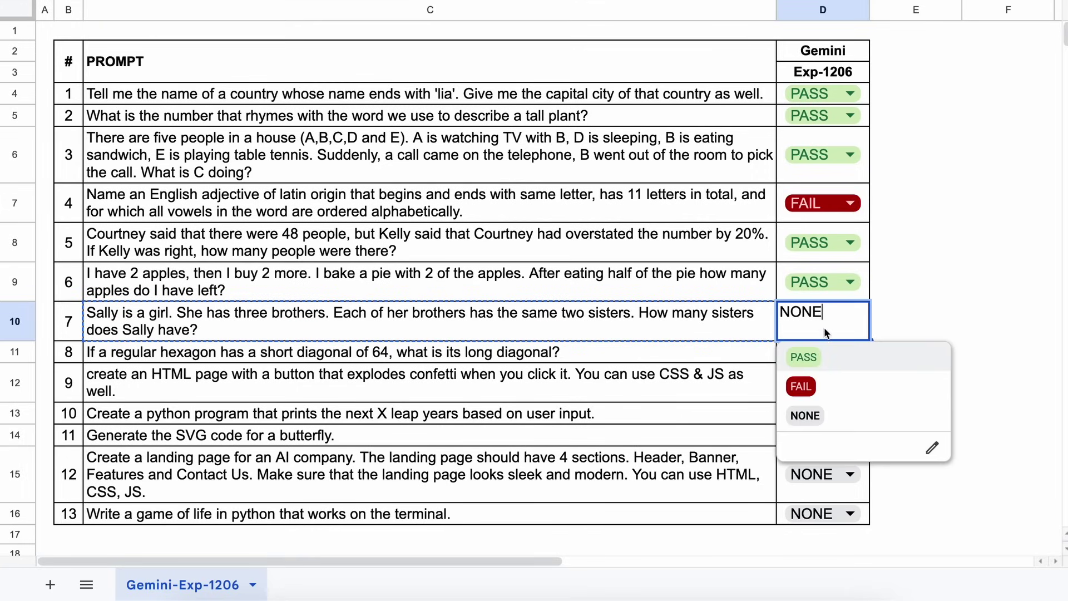
left_click(825, 357)
- Run prompt 8, about the regular hexagon's long diagonal, in a new Google AI Studio prompt and rate it PASS in the spreadsheet
left_click(99, 357)
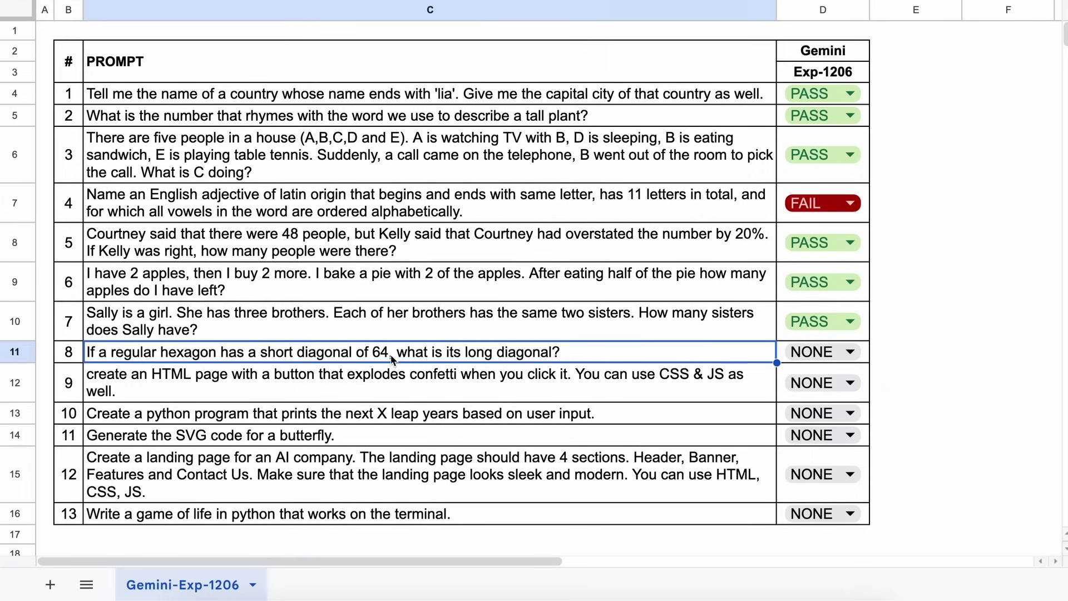
key("ctrl+c")
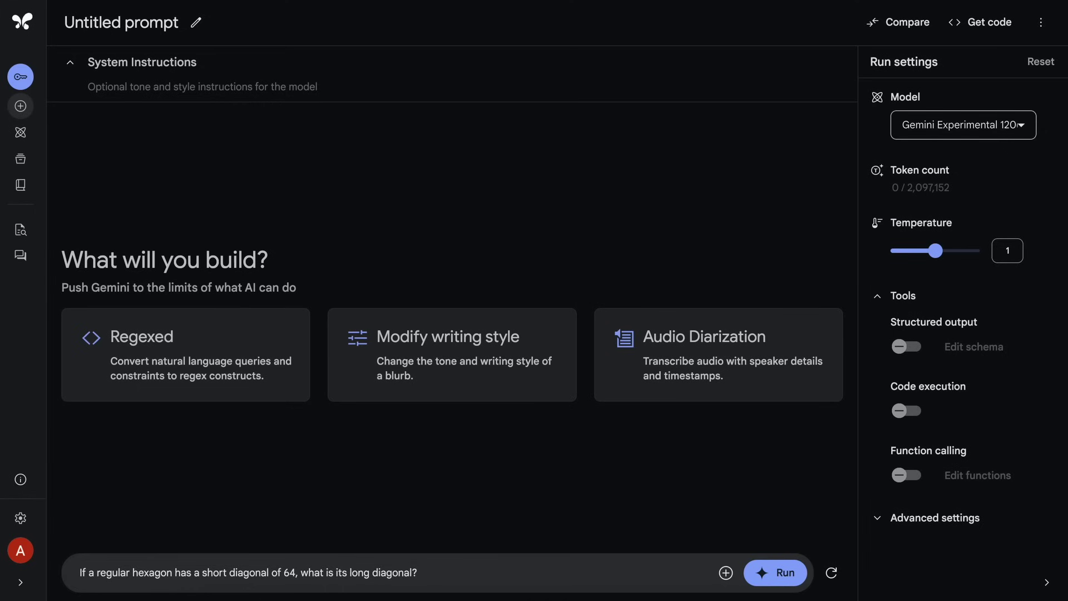
key("ctrl+Return")
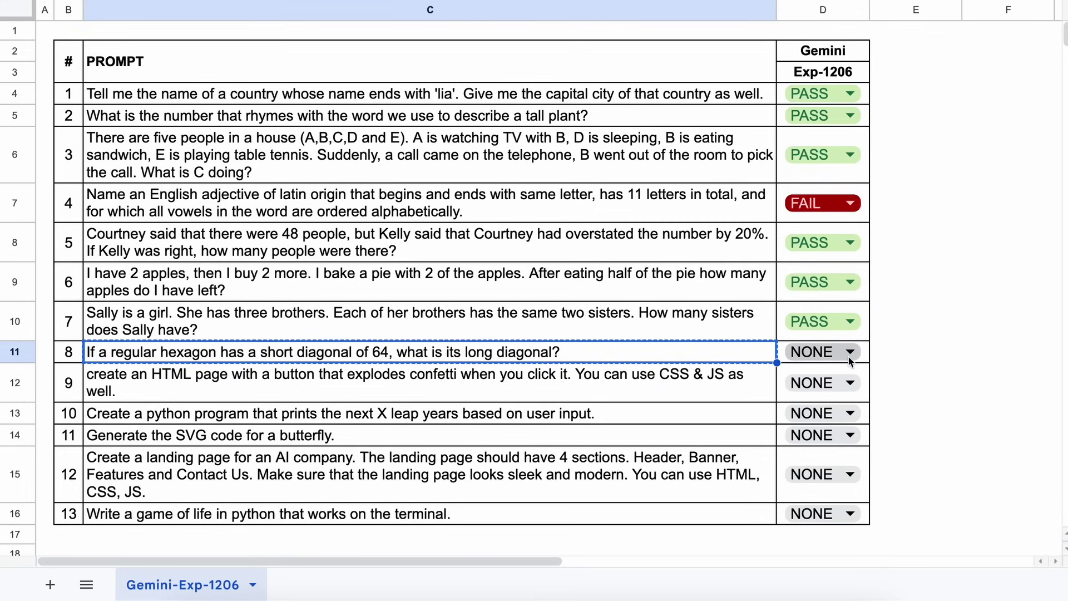
left_click(851, 351)
left_click(844, 382)
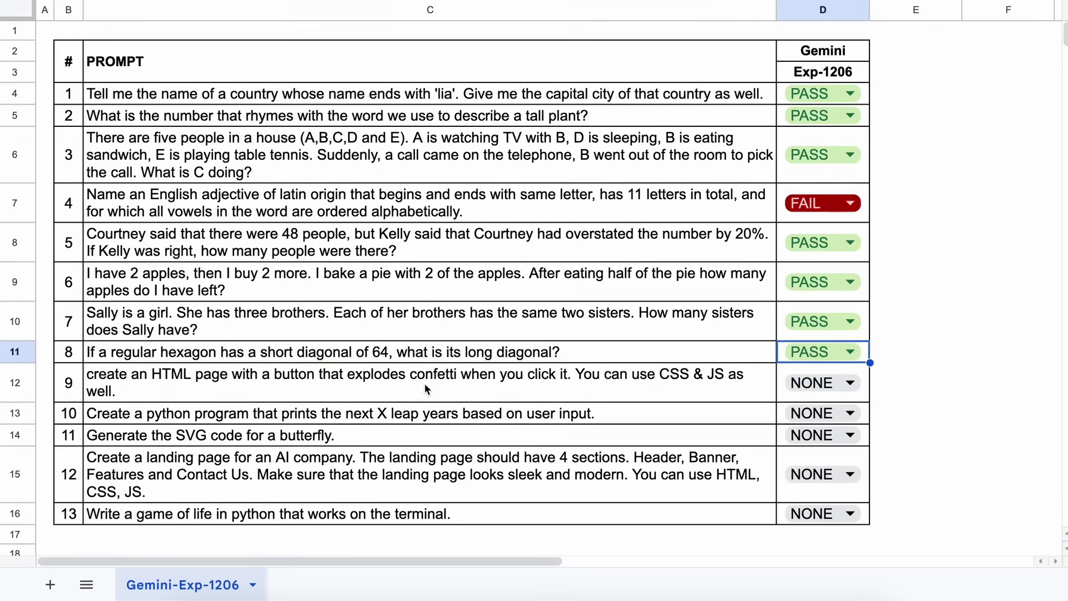
- Copy prompt 9, about an HTML page with a confetti button, from the spreadsheet into a new Google AI Studio prompt and run it
left_click(105, 382)
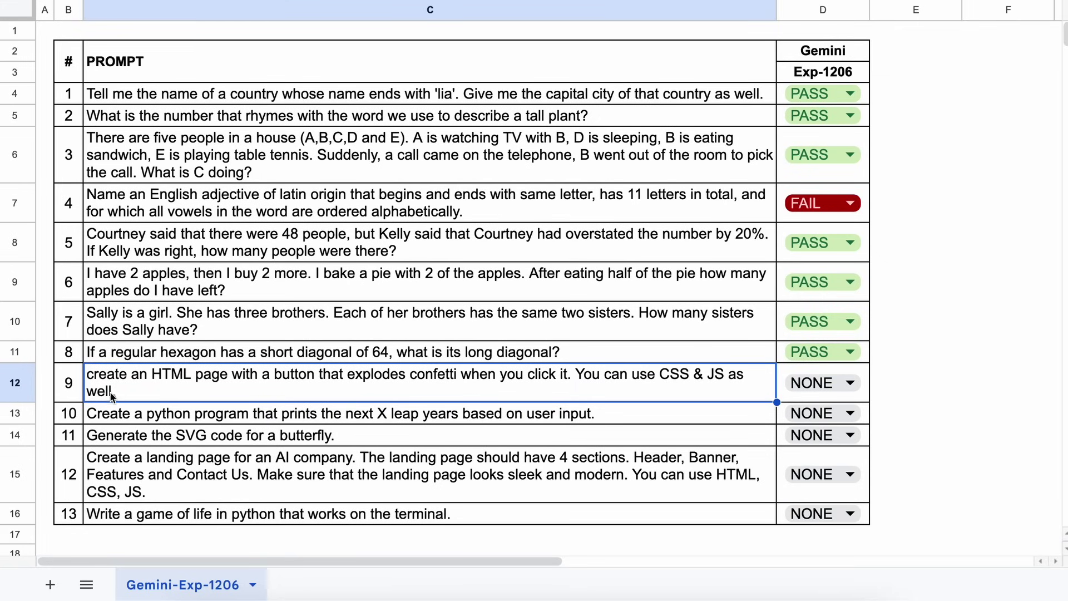
key("ctrl+c")
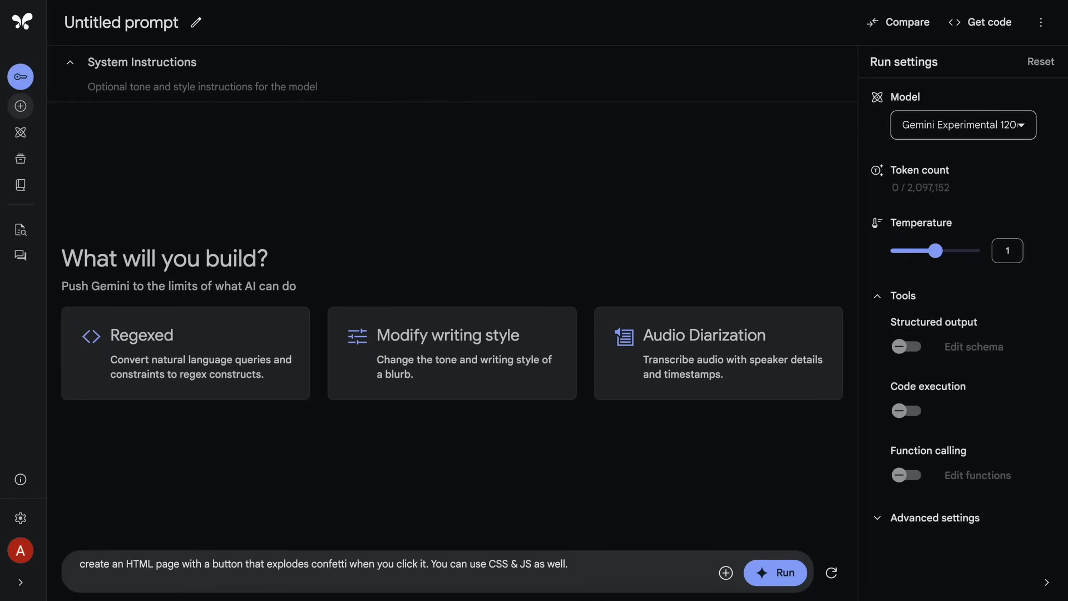
key("ctrl+Return")
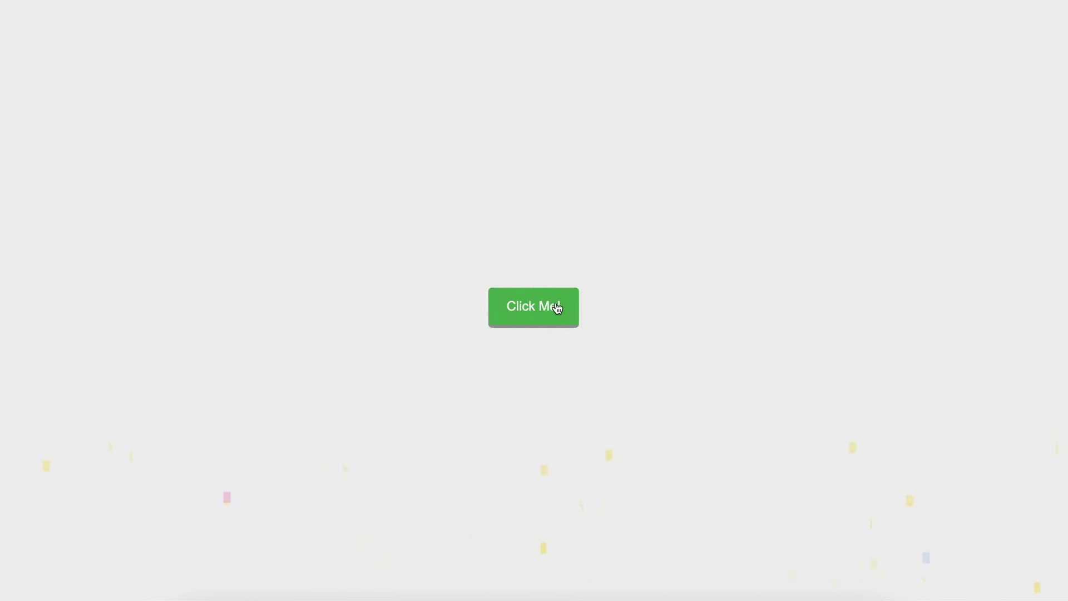
- Test the confetti button on the generated page and rate prompt 9 as PASS in the spreadsheet
left_click(558, 308)
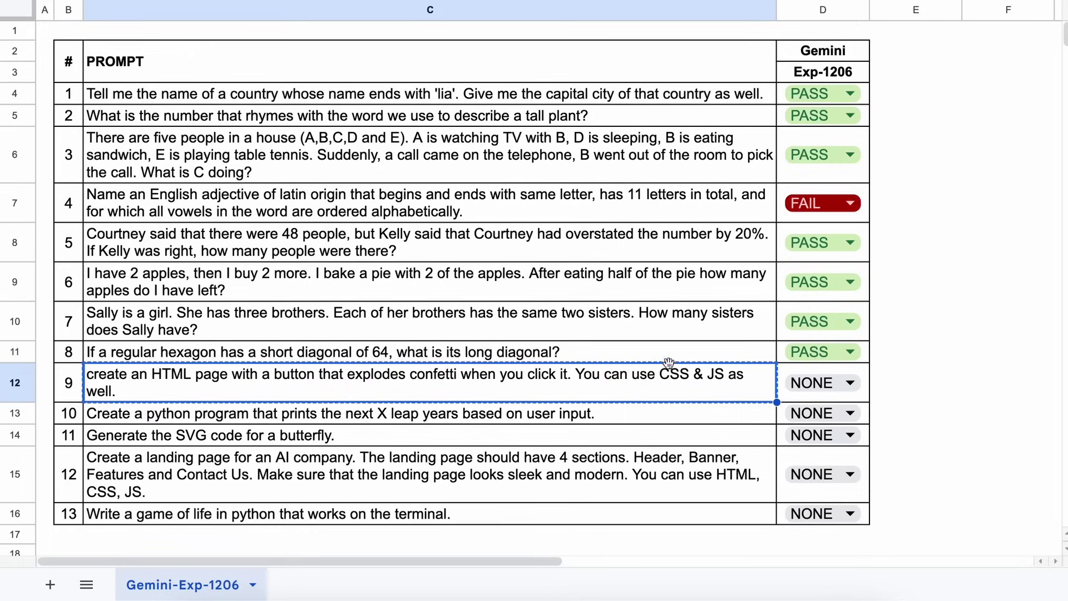
double_click(818, 396)
left_click(827, 418)
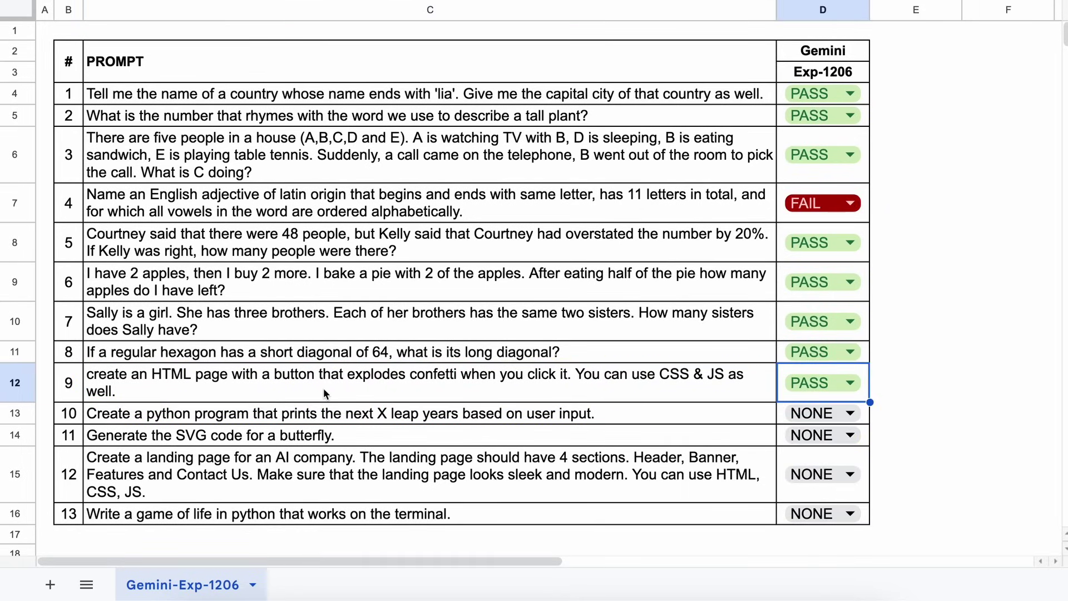
- Run prompt 10, about the Python leap year program, in Google AI Studio, and rate it PASS in the spreadsheet after reviewing the code
left_click(102, 420)
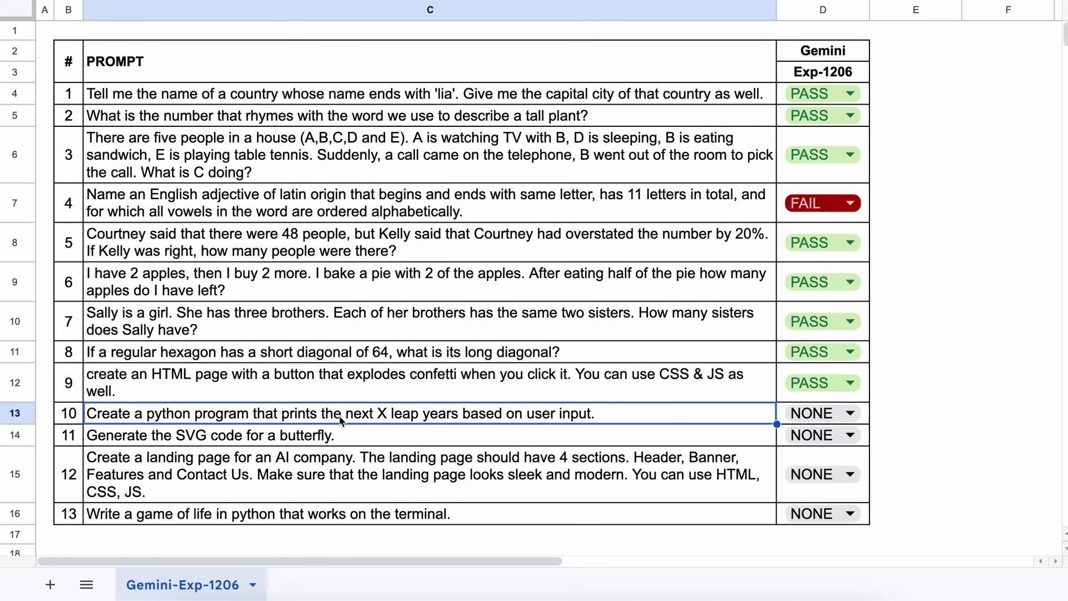
key("ctrl+c")
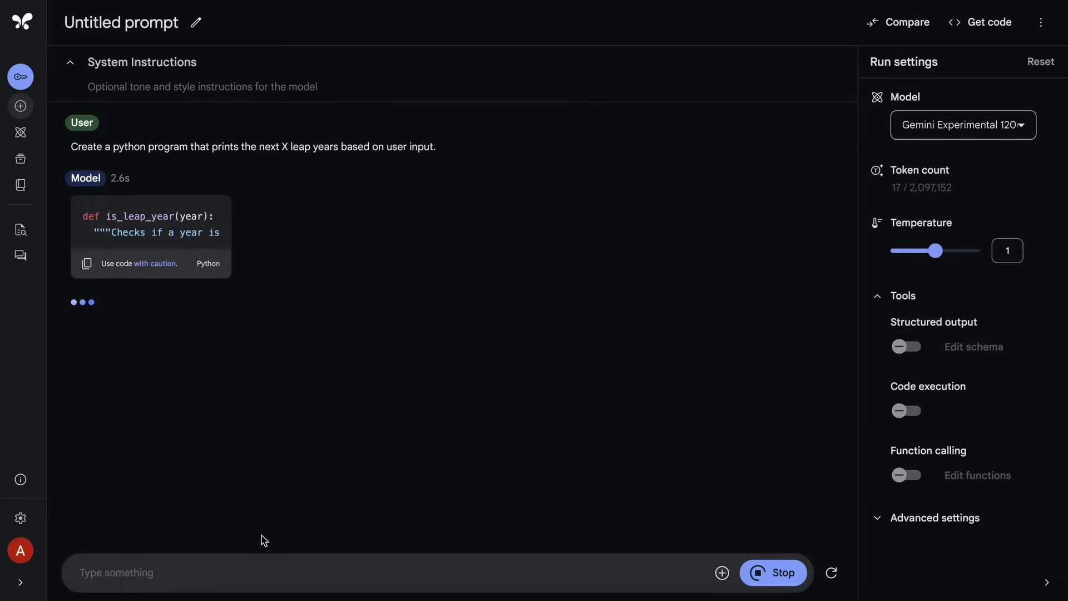
scroll(281, 456, "up", 15)
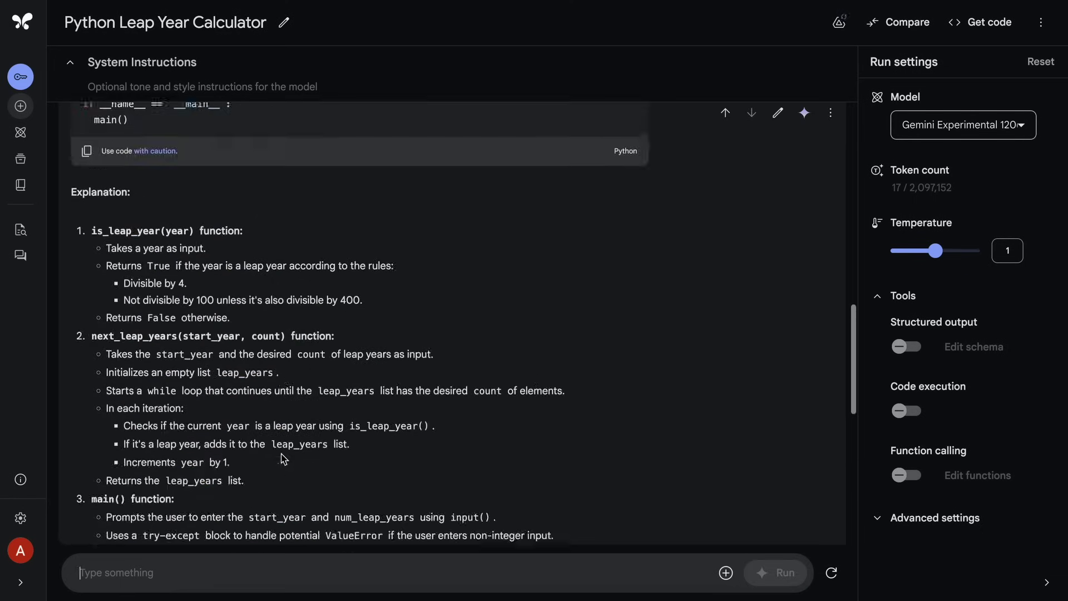
scroll(235, 423, "up", 5)
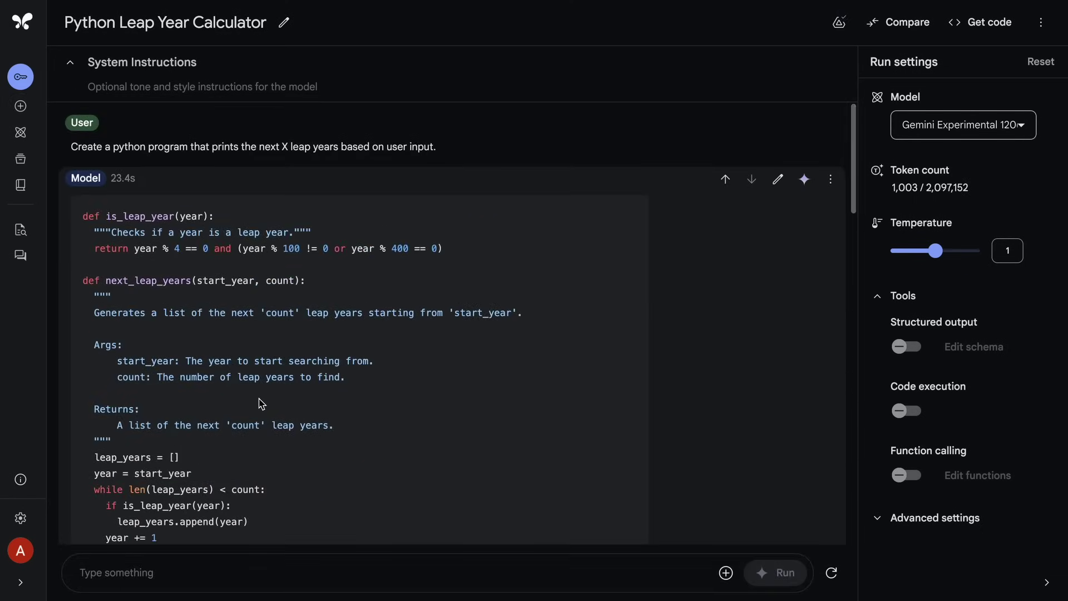
scroll(258, 400, "down", 10)
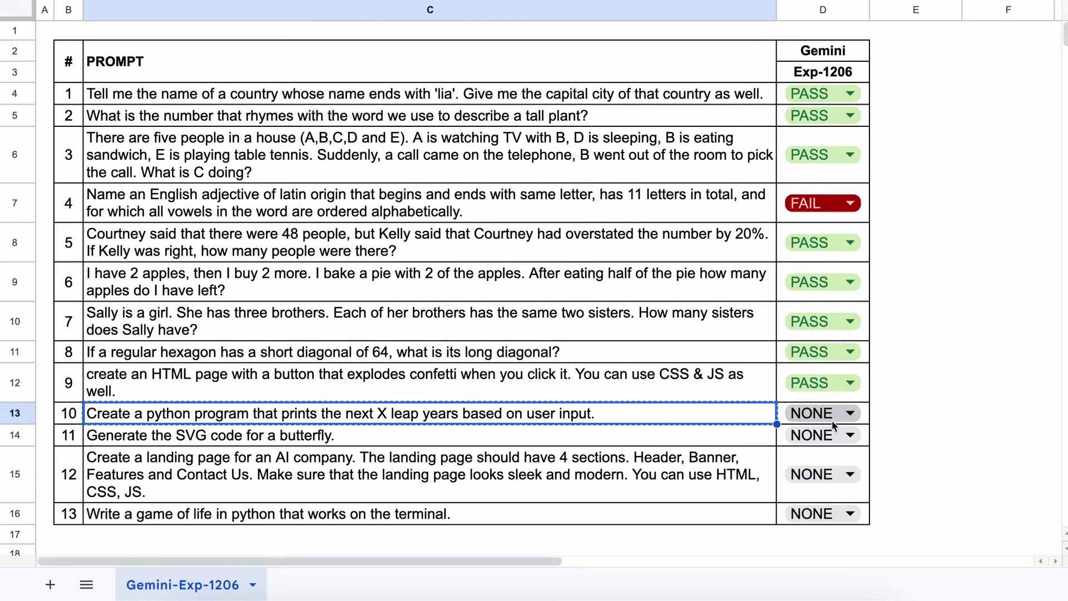
left_click(832, 424)
left_click(812, 442)
- Run prompt 11, about the butterfly SVG code, in a new Google AI Studio prompt and rate it PASS in the spreadsheet
left_click(113, 445)
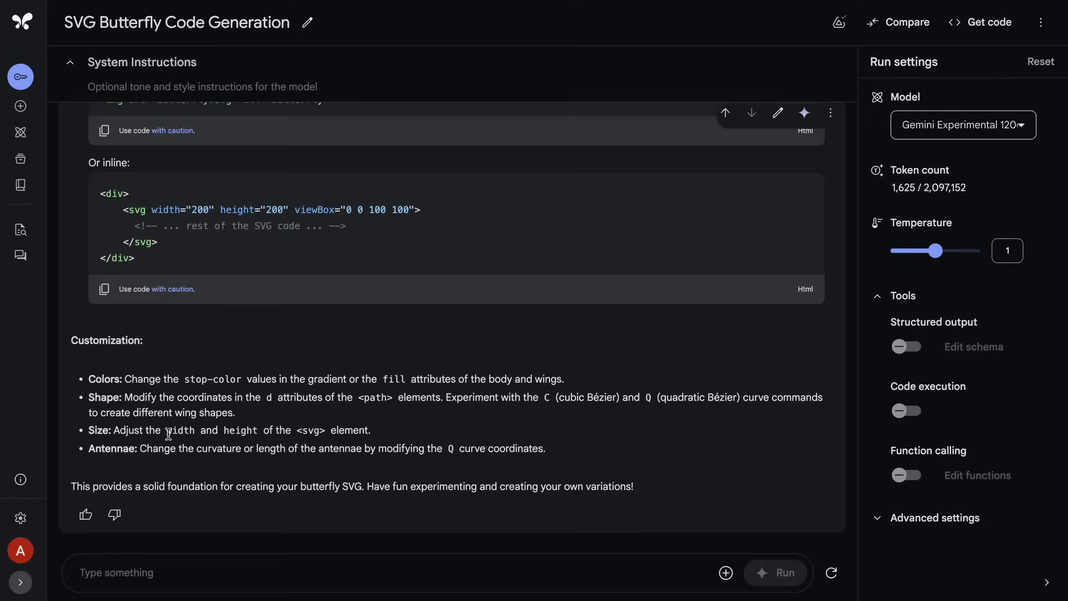
scroll(167, 432, "up", 4)
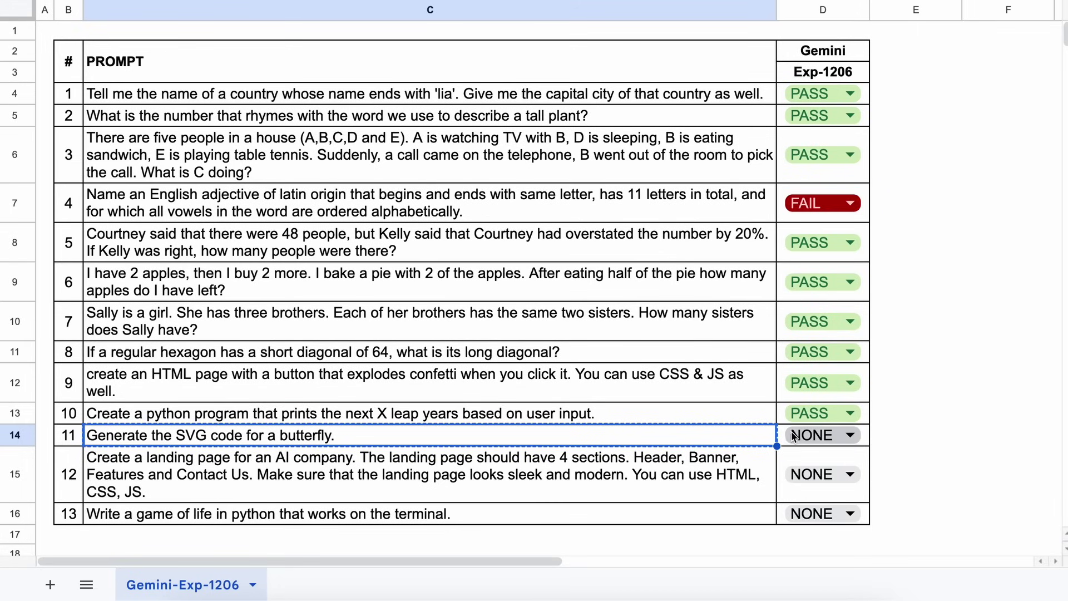
double_click(803, 440)
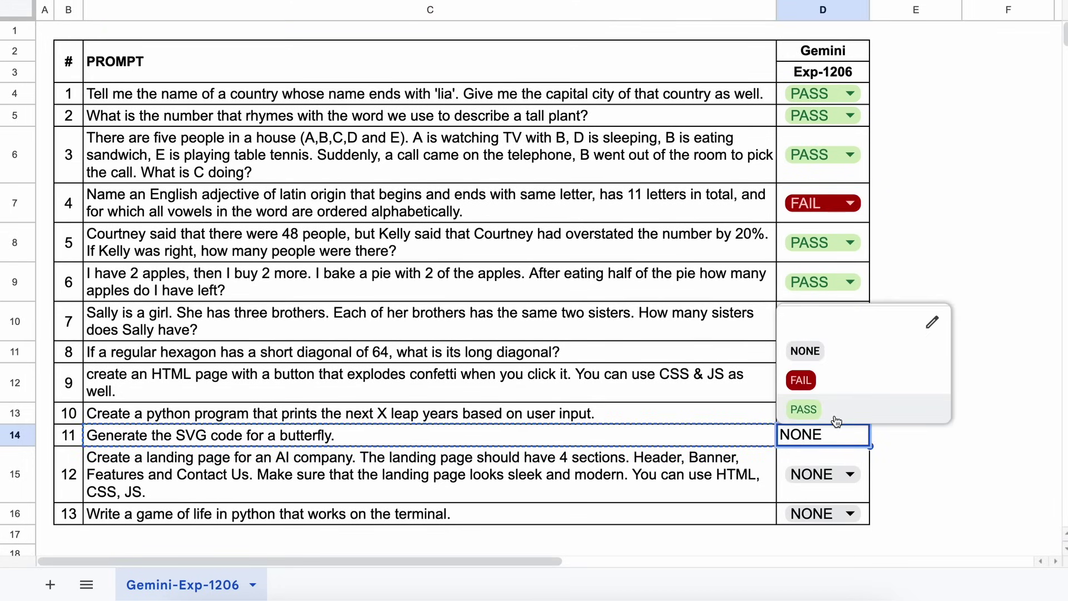
left_click(834, 411)
- Copy prompt 12, about the AI company landing page, from the spreadsheet into a new Google AI Studio prompt and run it
left_click(101, 466)
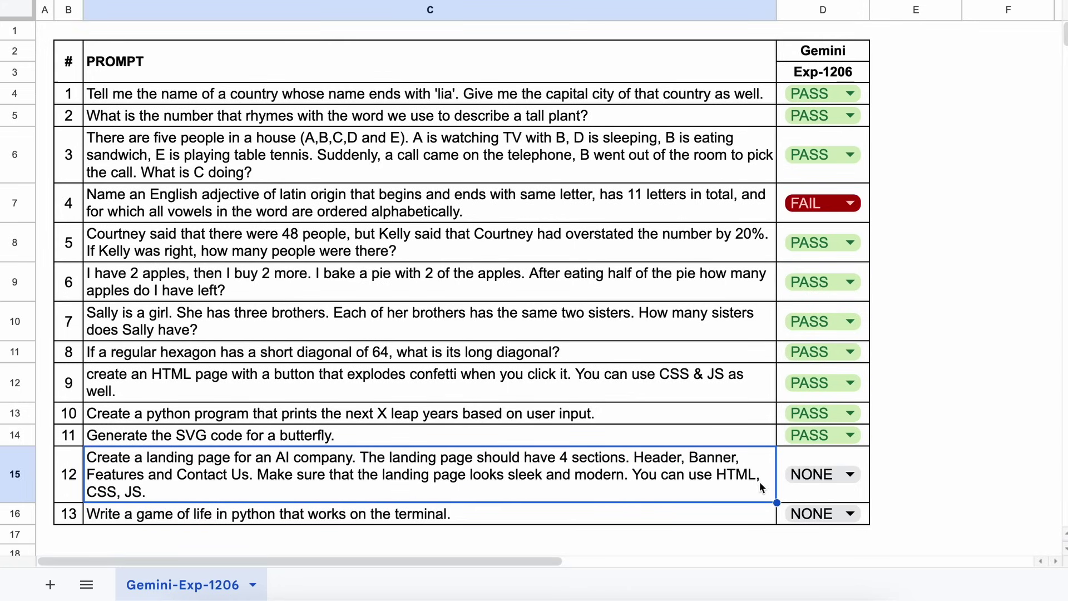
key("ctrl+c")
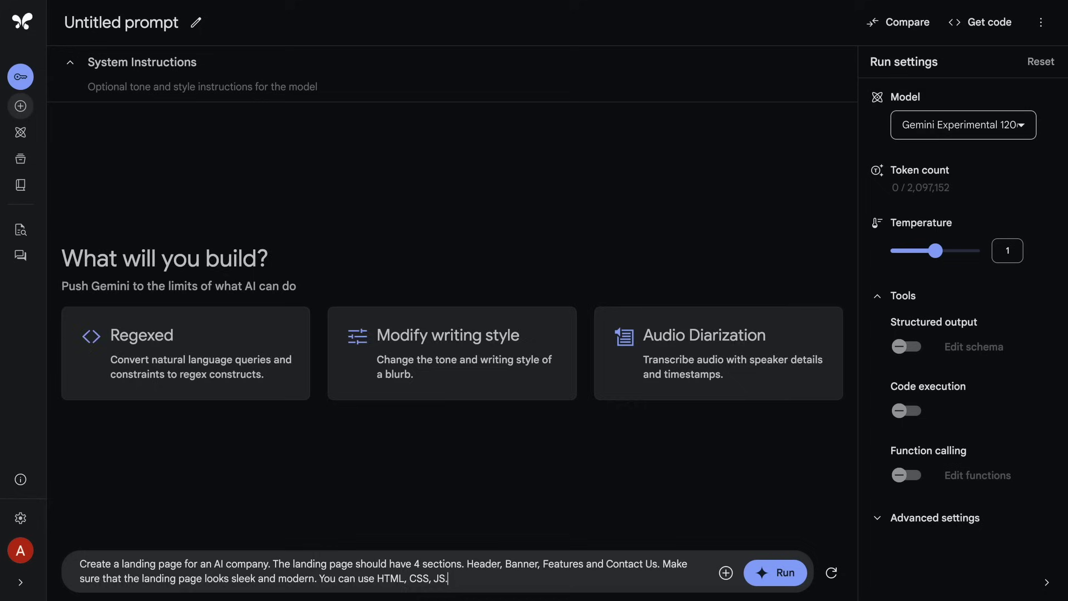
key("ctrl+Return")
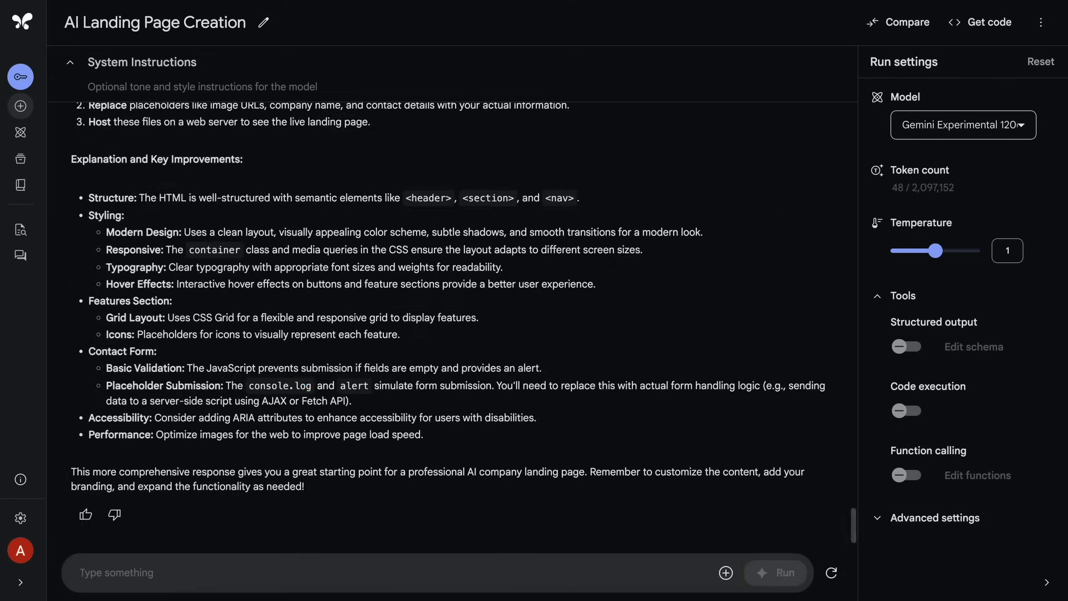
- Review the generated InnovateAI landing page and its sections, and rate prompt 12 as PASS in the spreadsheet
scroll(274, 349, "up", 20)
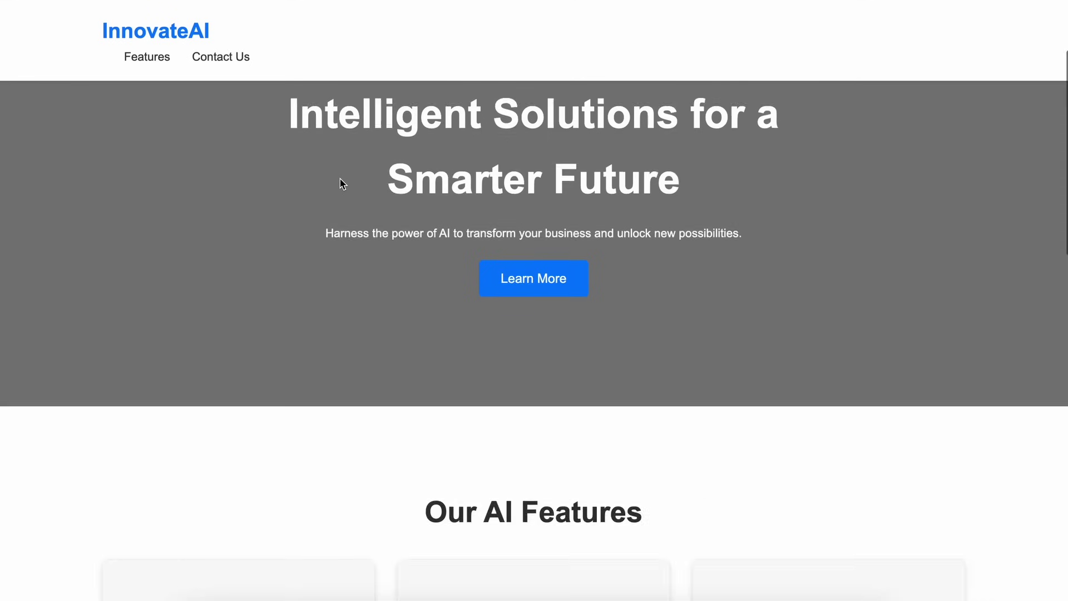
scroll(341, 184, "down", 15)
scroll(342, 185, "up", 15)
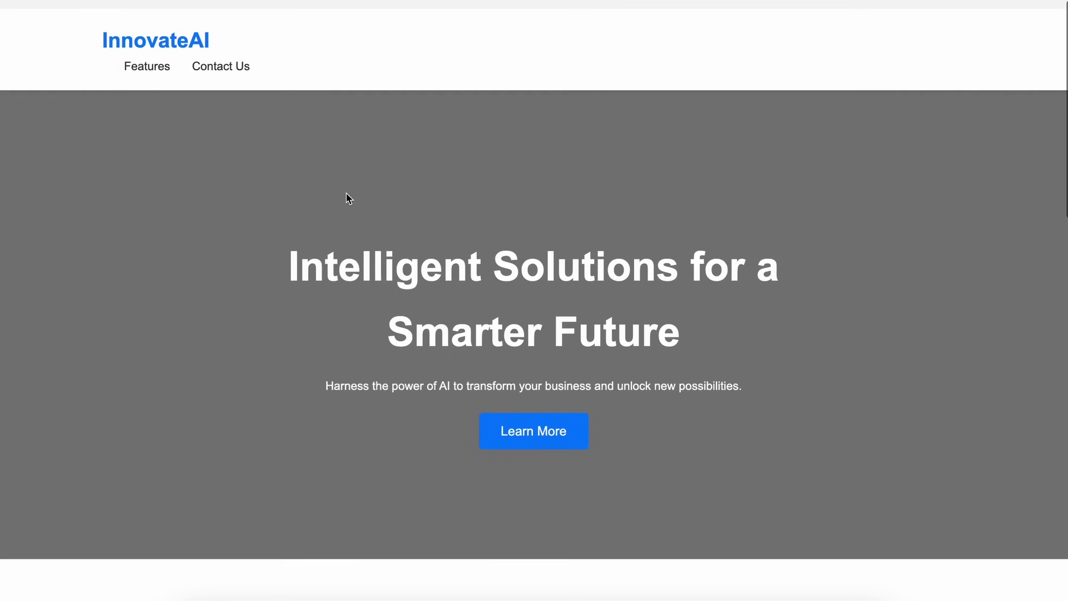
scroll(379, 241, "down", 16)
scroll(373, 252, "up", 2)
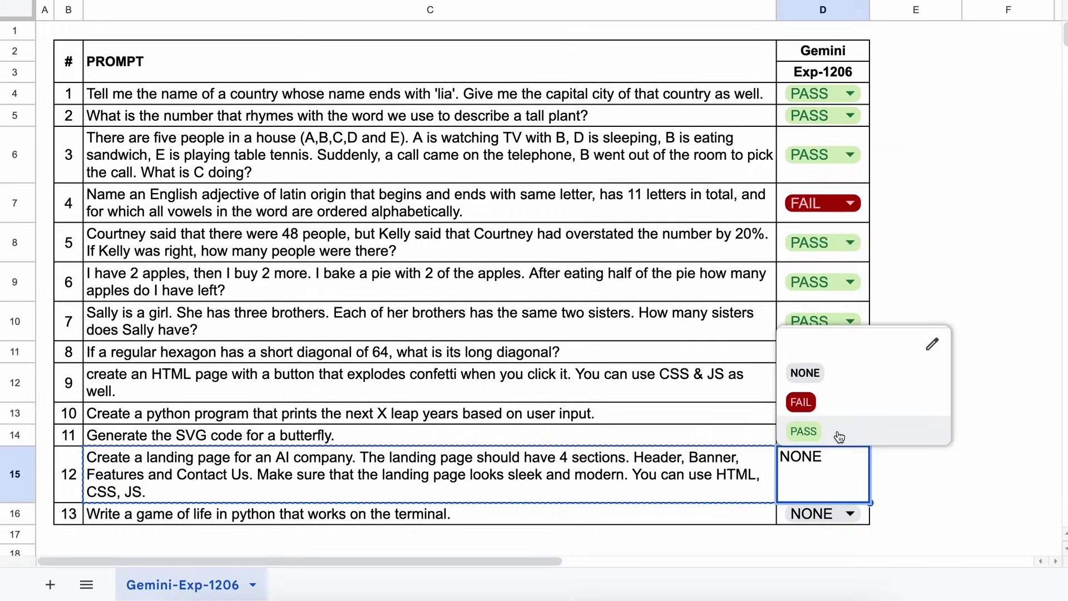
left_click(804, 432)
- Copy prompt 13, about the Python game of life, and test the generated geminioflife.py in the terminal with pattern 1 (Glider)
left_click(95, 521)
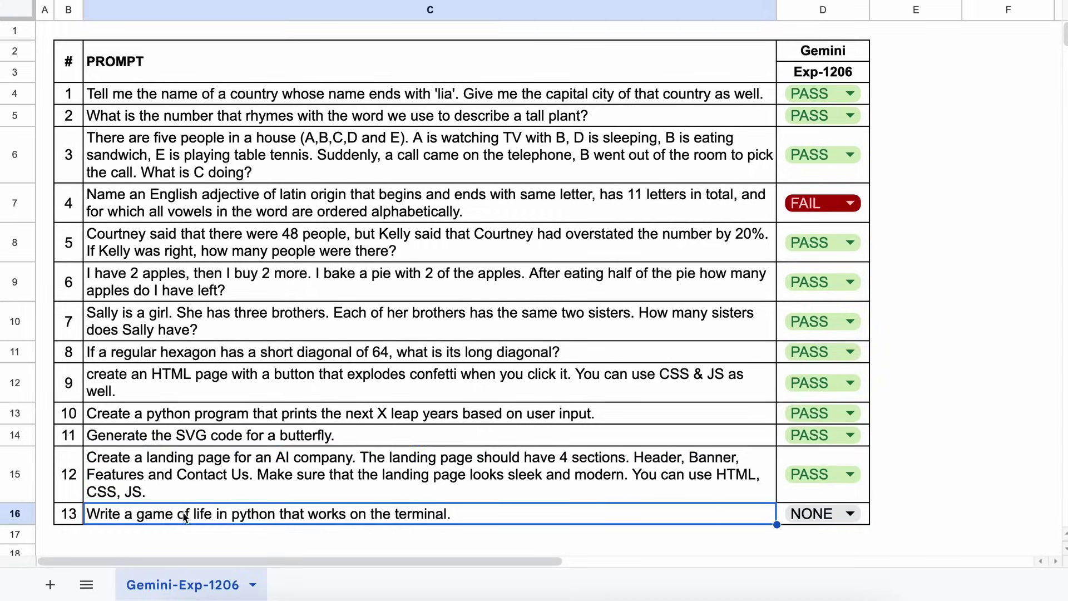
key("ctrl+c")
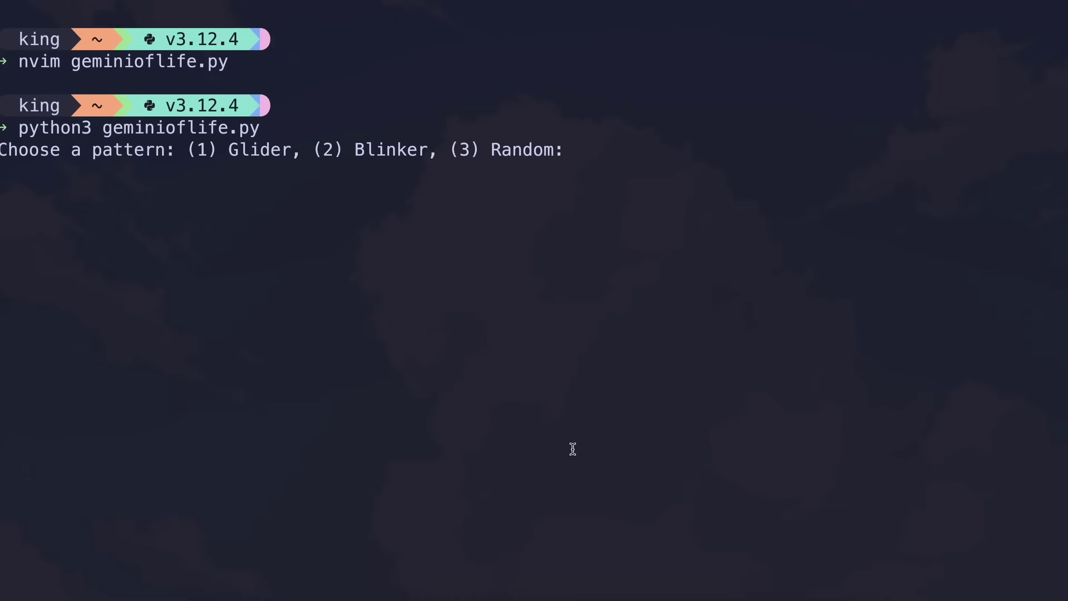
type("1")
key("Return")
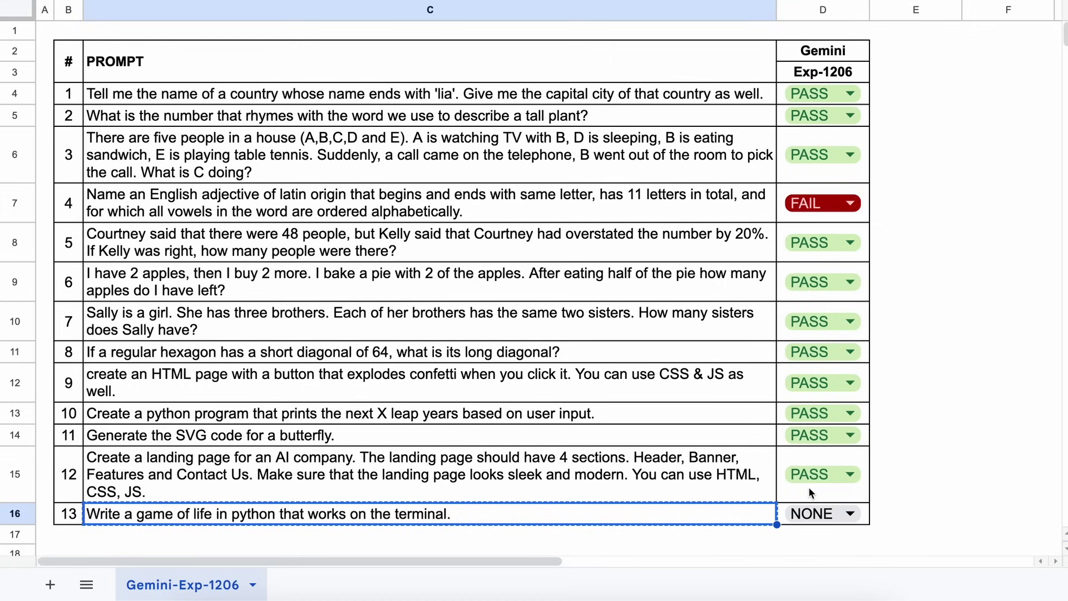
- Rate prompt 13, about the game of life, as PASS in the spreadsheet
key("Return")
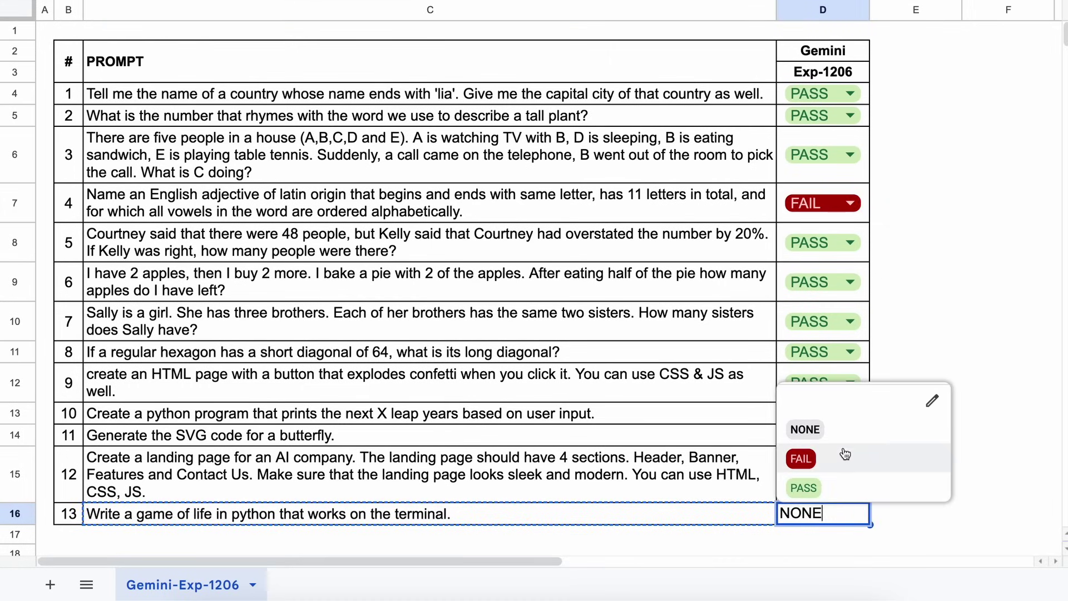
left_click(804, 488)
left_click(676, 325)
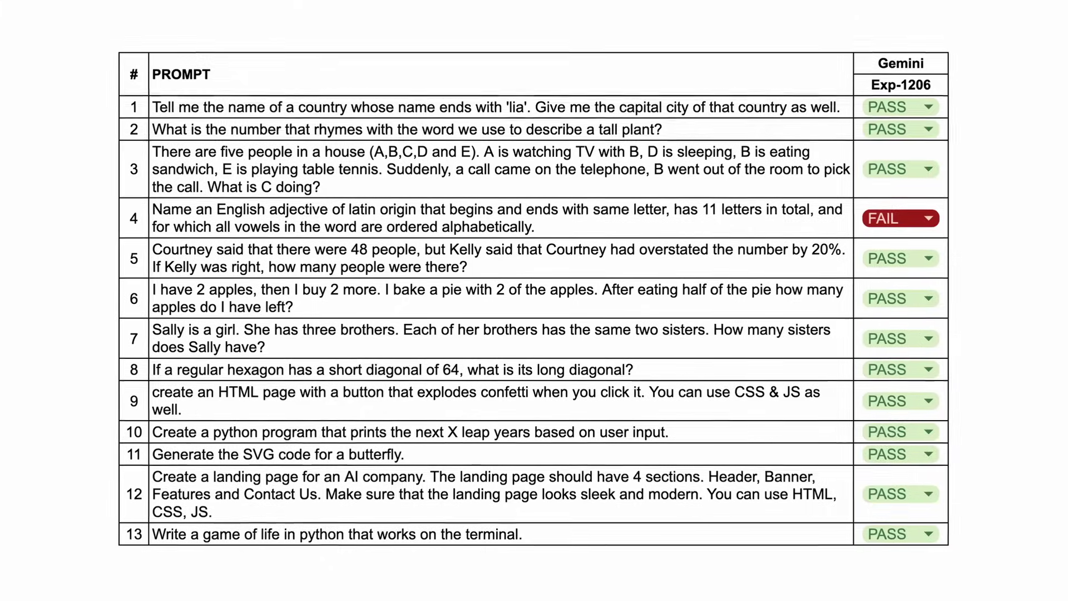